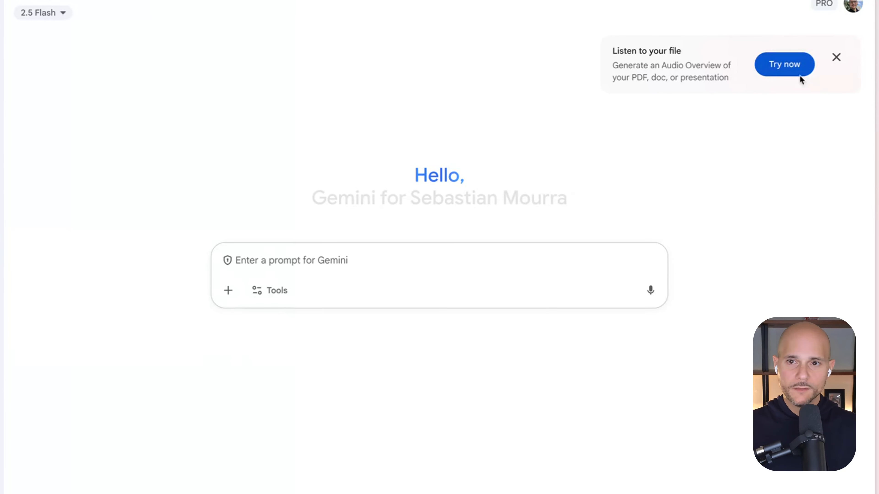
Dismiss the audio overview offer and attach the collage of the person, clothes, furniture, guitar and cat as the reference image
click(836, 58)
click(296, 259)
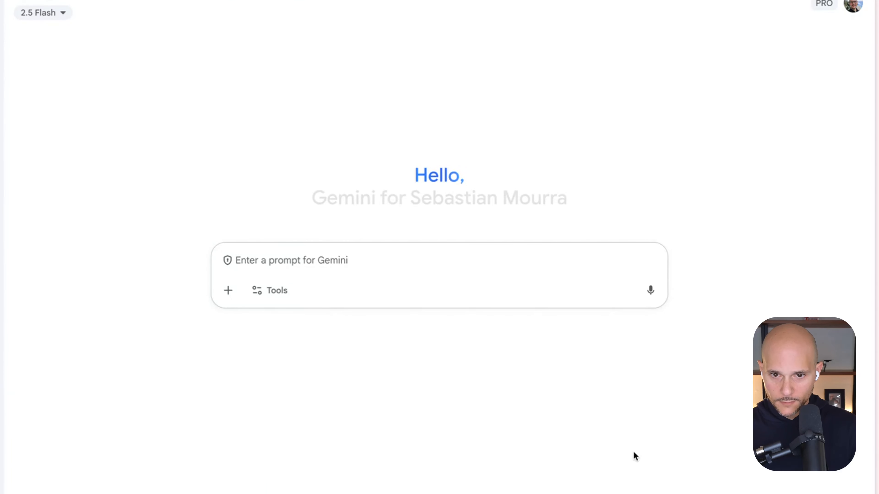
drag(636, 451, 321, 318)
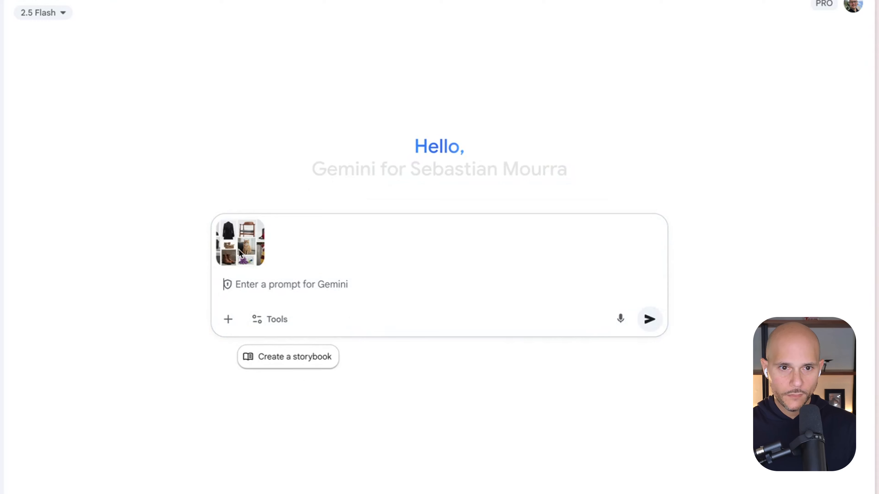
right_click(219, 255)
click(246, 262)
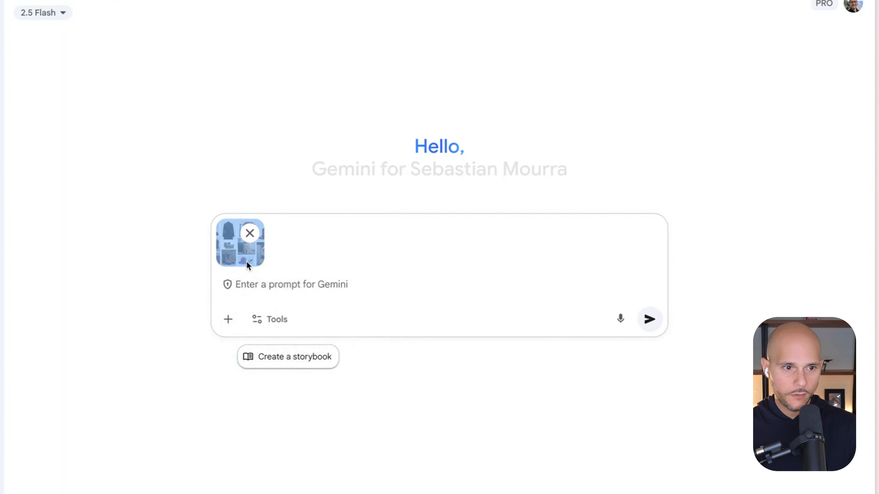
click(0, 349)
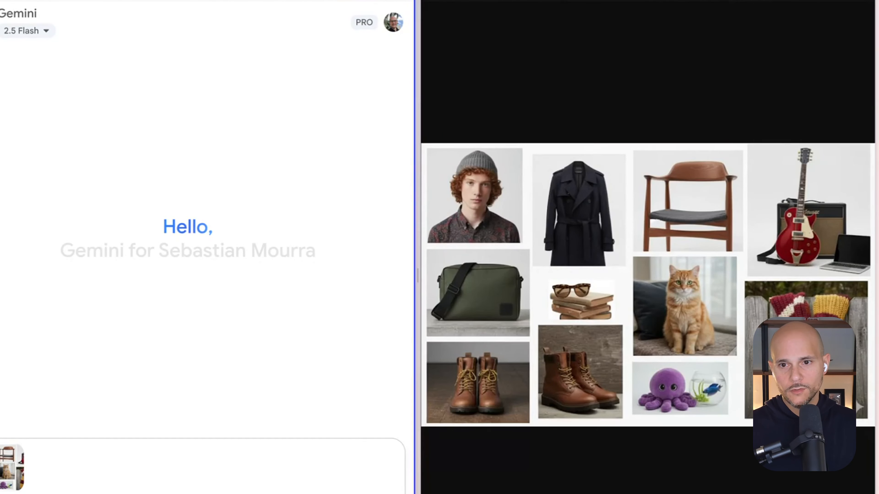
Using image creation, submit the prompt for a new scene with the person wearing the reference items, sitting on the chair and playing the guitar
key(ctrl+v)
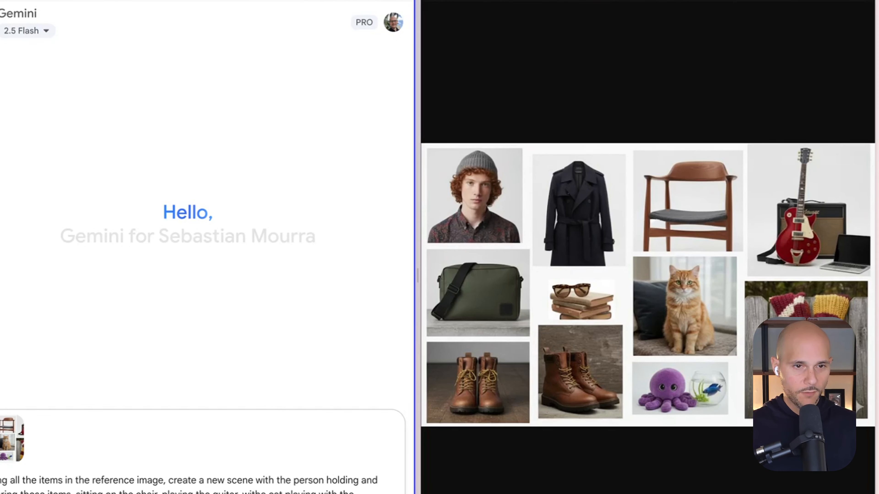
click(32, 33)
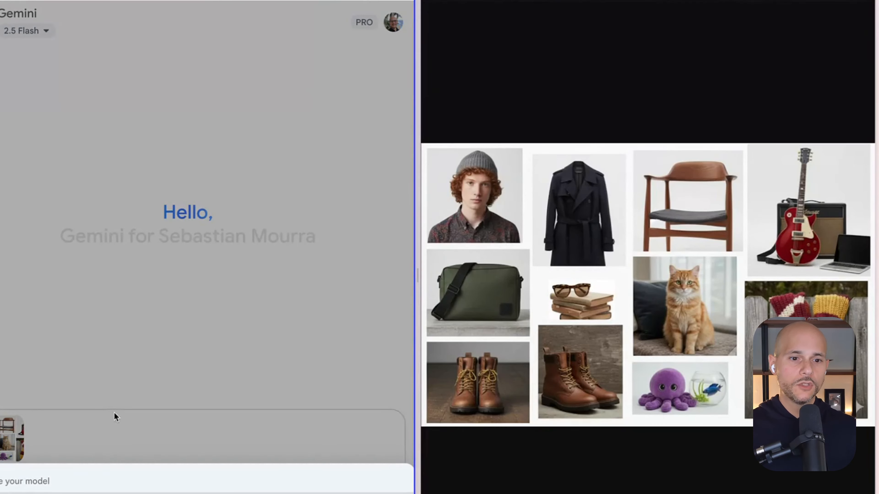
click(286, 442)
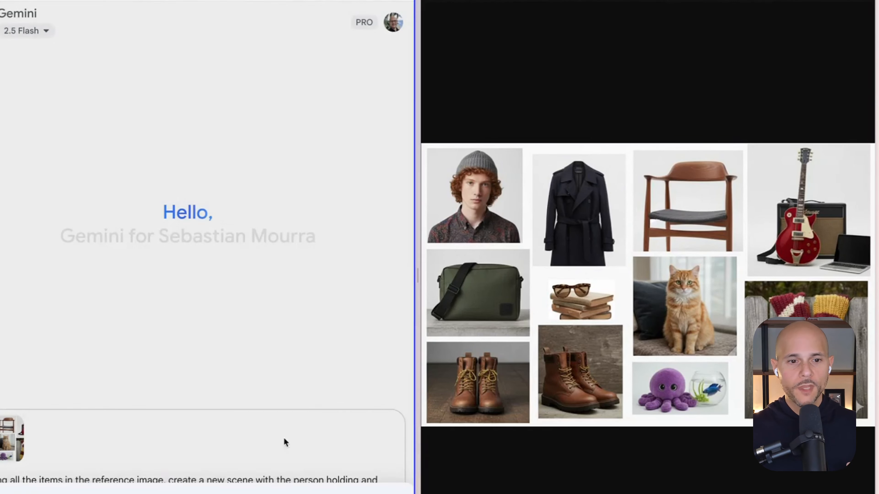
click(28, 493)
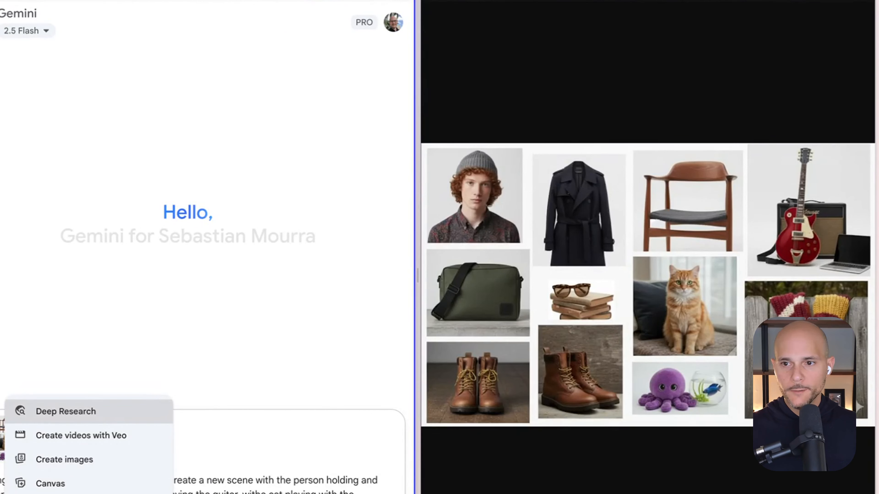
click(61, 464)
click(137, 481)
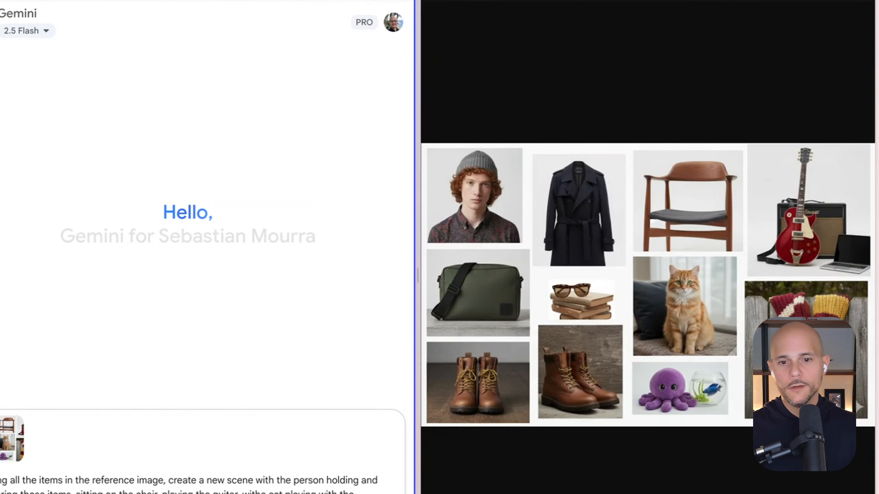
key(Return)
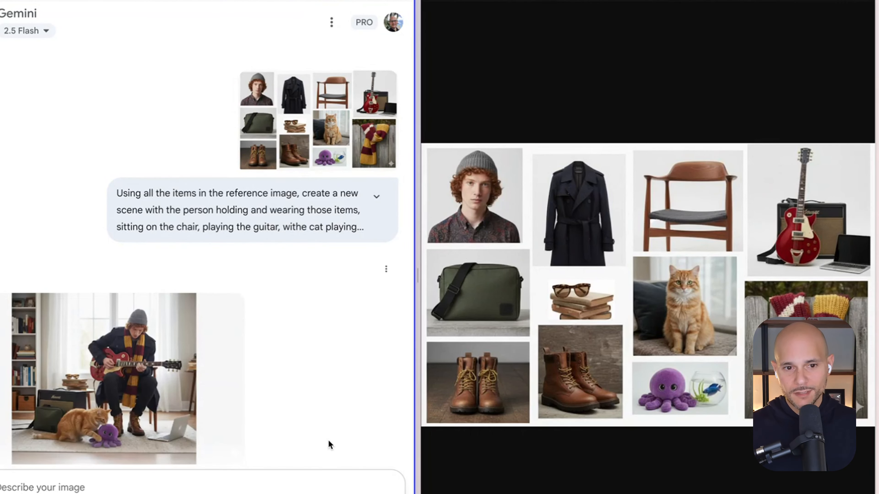
Enlarge the generated indoor guitar scene and compare its items with the reference collage beside it
scroll(328, 440, down, 1)
click(133, 351)
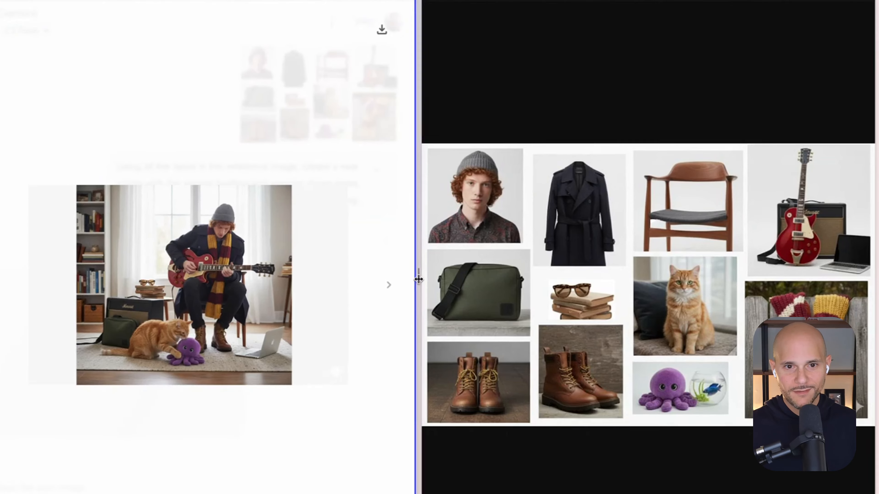
drag(417, 287, 736, 286)
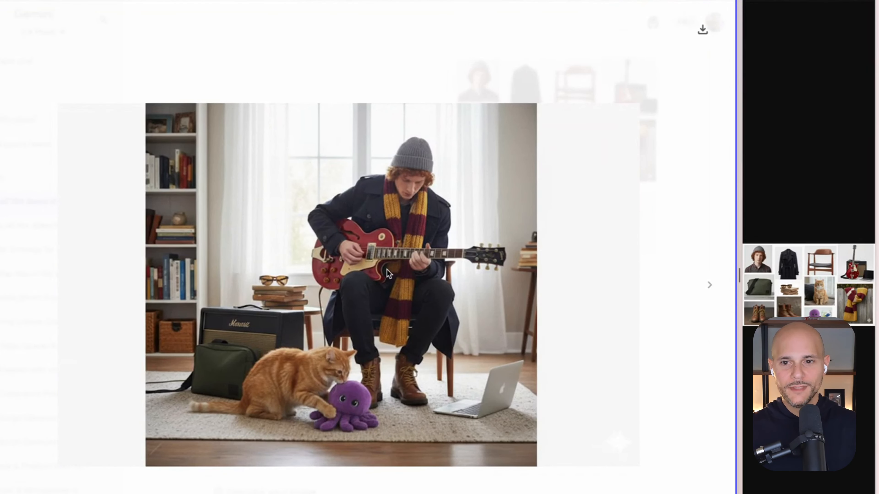
scroll(387, 269, up, 5)
scroll(387, 270, up, 1)
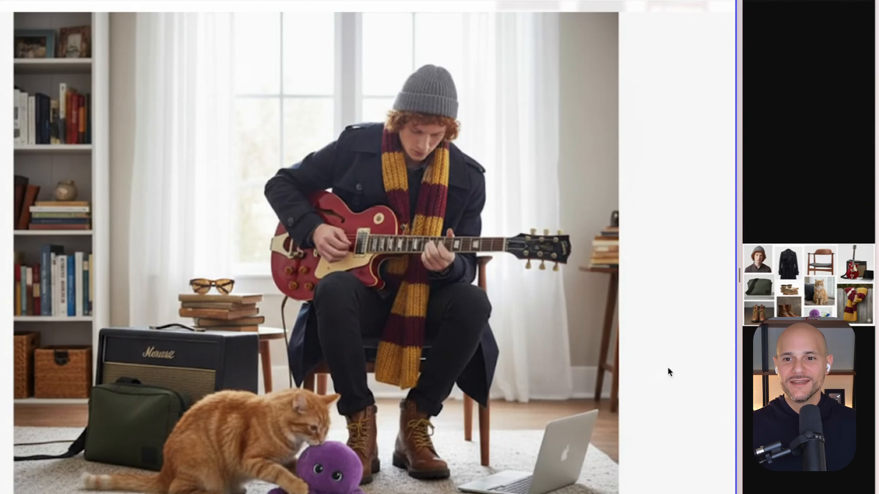
drag(738, 277, 407, 299)
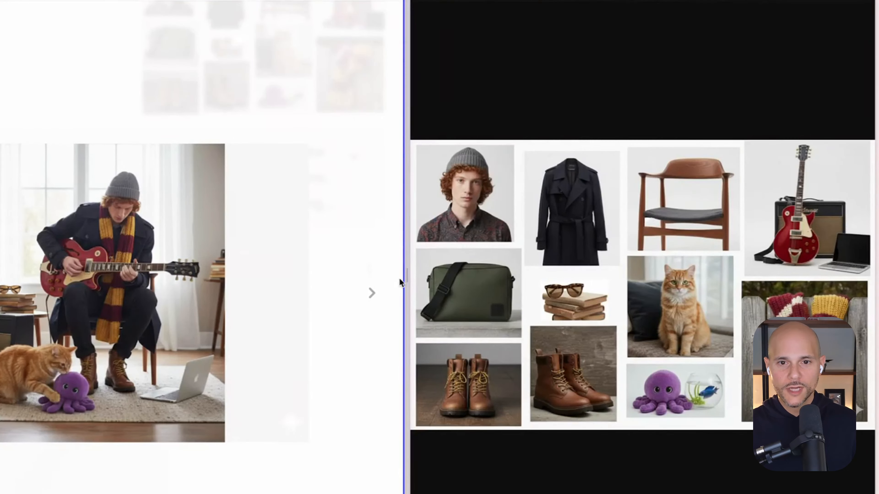
drag(405, 278, 614, 275)
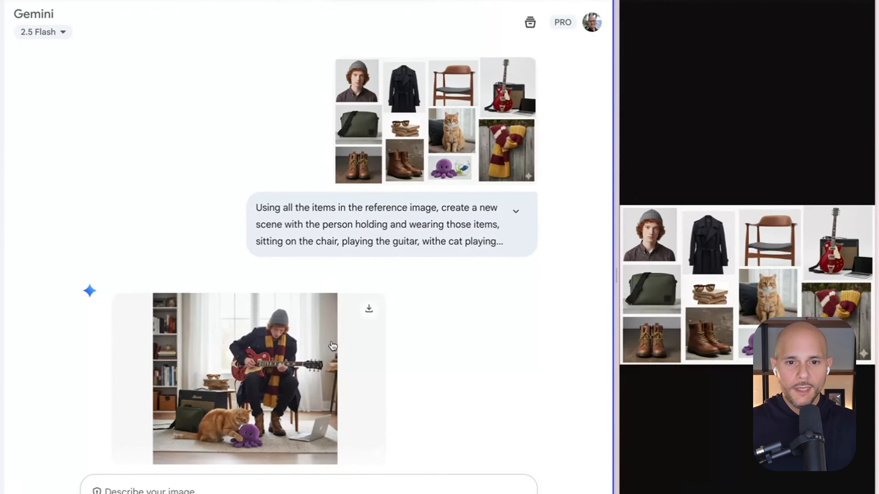
click(374, 314)
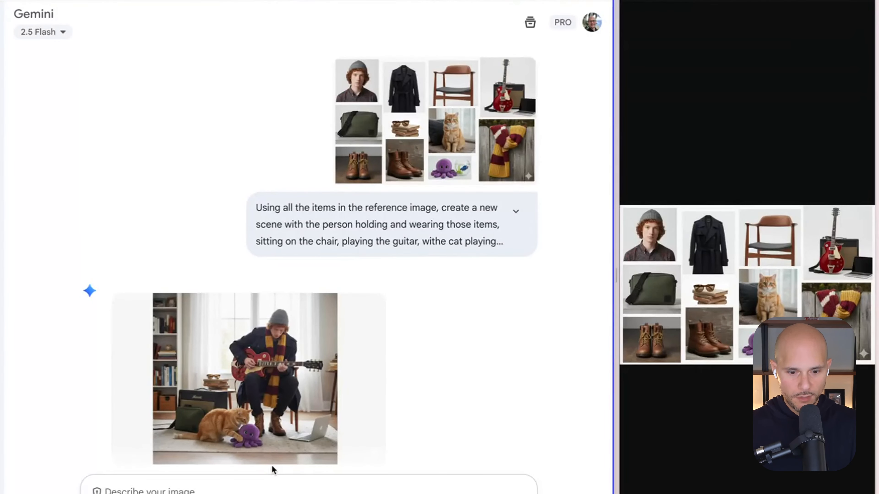
Submit the prompt "Put them performing outside with the street in the background instead of inside a house" and view the result enlarged
text(Put them perfo)
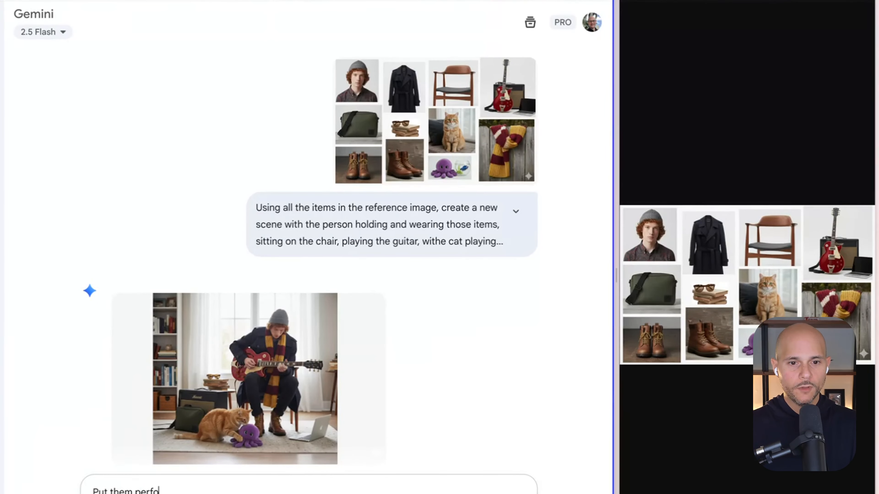
text(rmain)
text(ing)
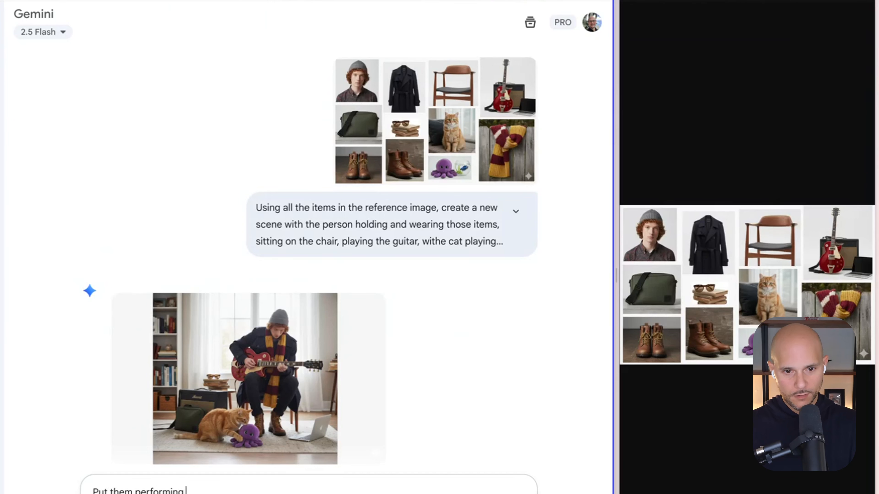
text( outside on the)
key(BackSpace)
key(BackSpace)
key(BackSpace)
key(BackSpace)
key(BackSpace)
key(BackSpace)
text(with the street )
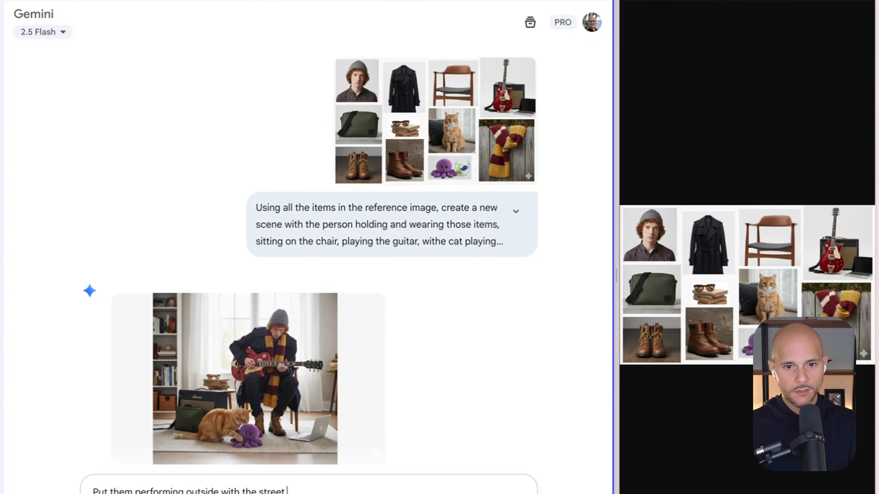
text(in the background)
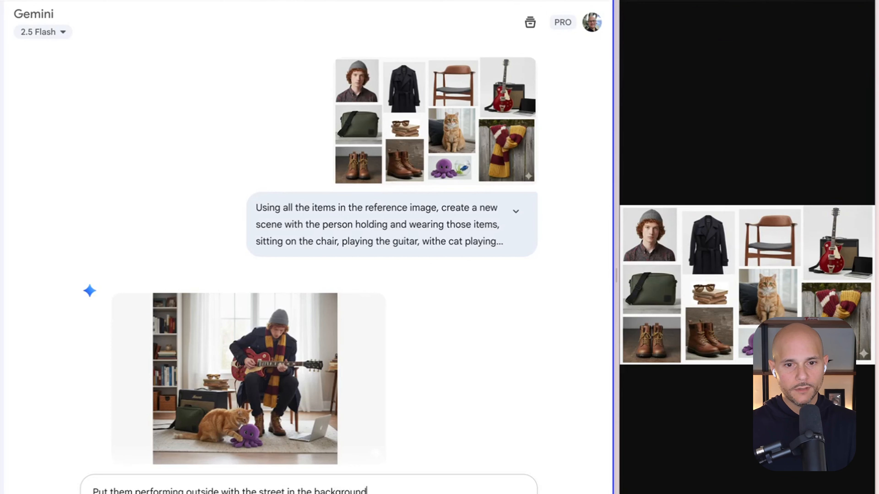
text( instead of i)
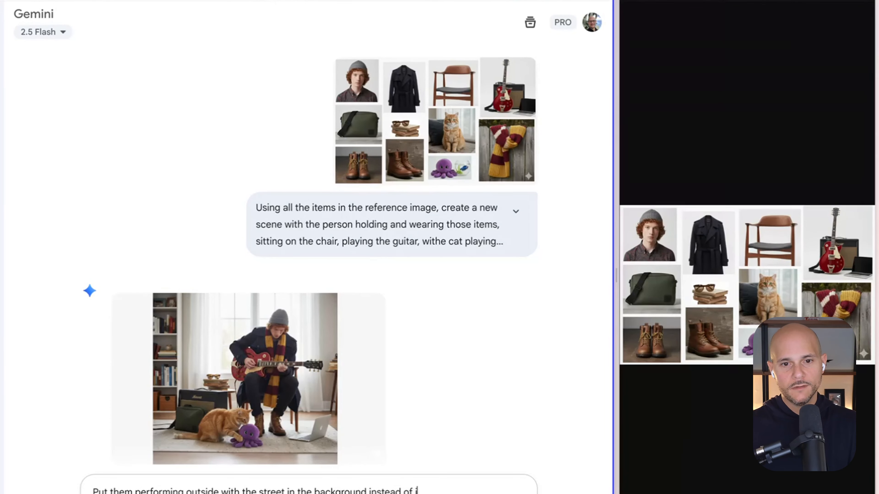
text(nside a hou)
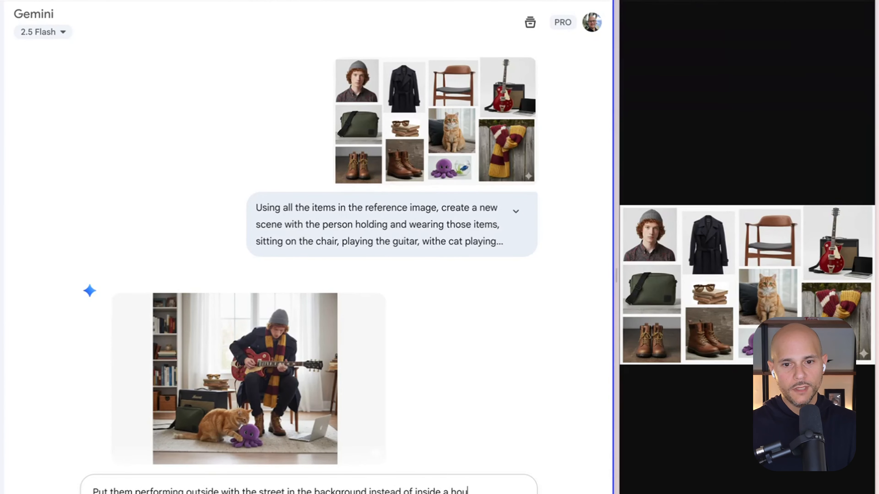
text(se)
key(Return)
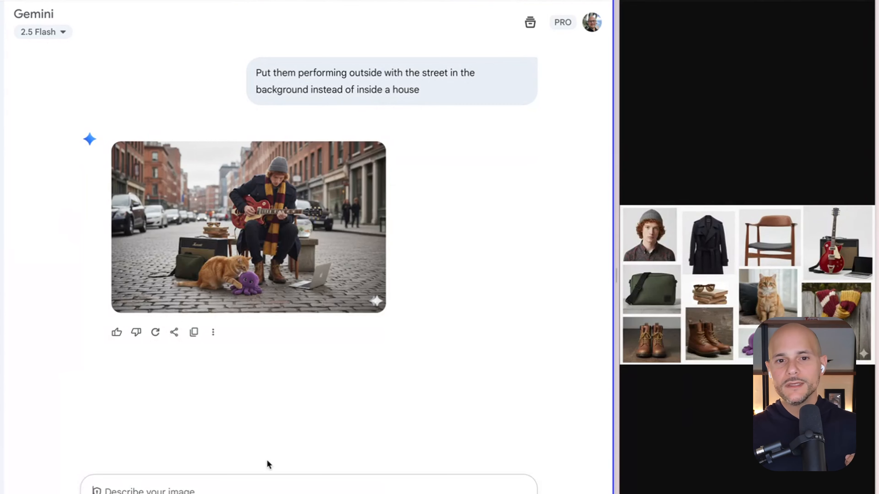
click(256, 264)
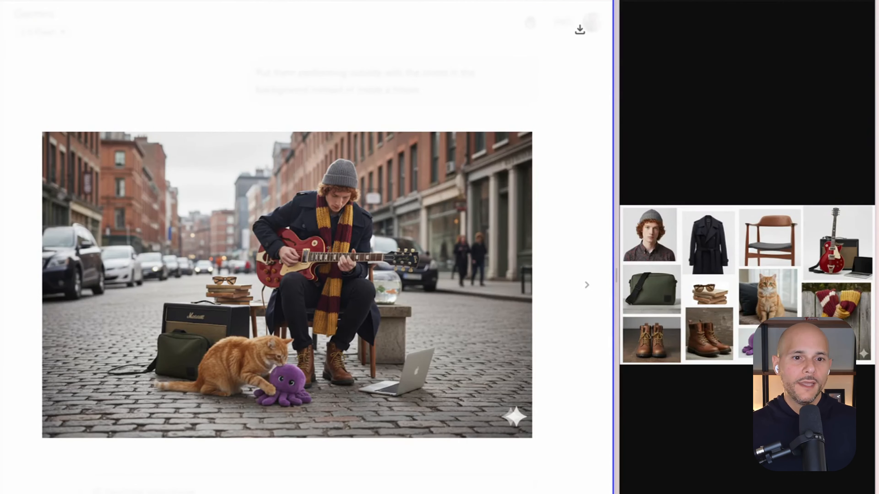
click(2, 29)
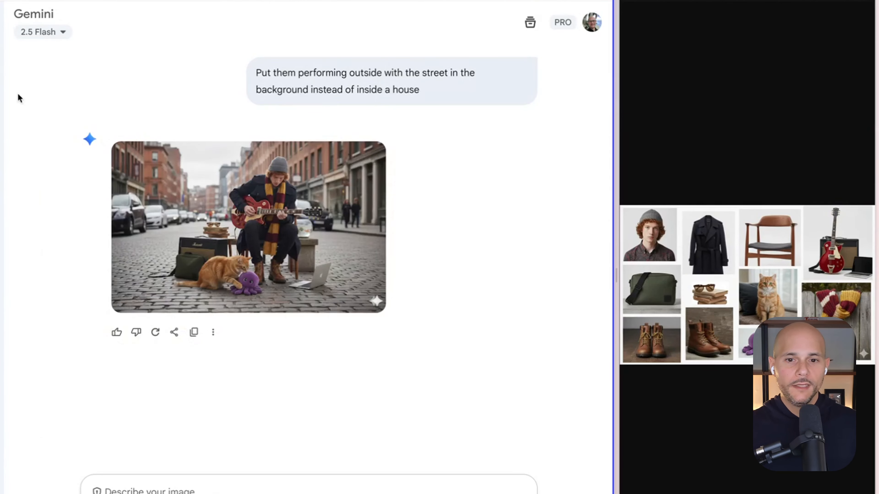
Submit the prompt "Show me a different angle of this exact scene, from up above" and view the new image enlarged
click(218, 489)
text(Show)
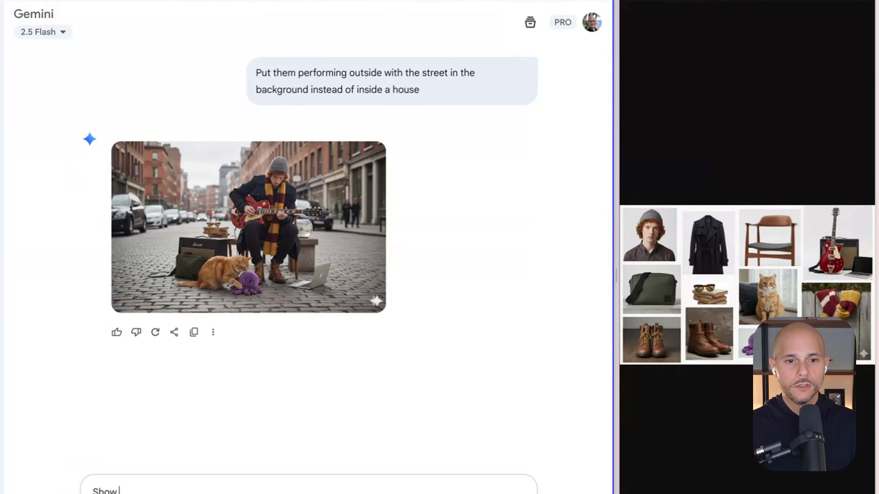
text( me a differe)
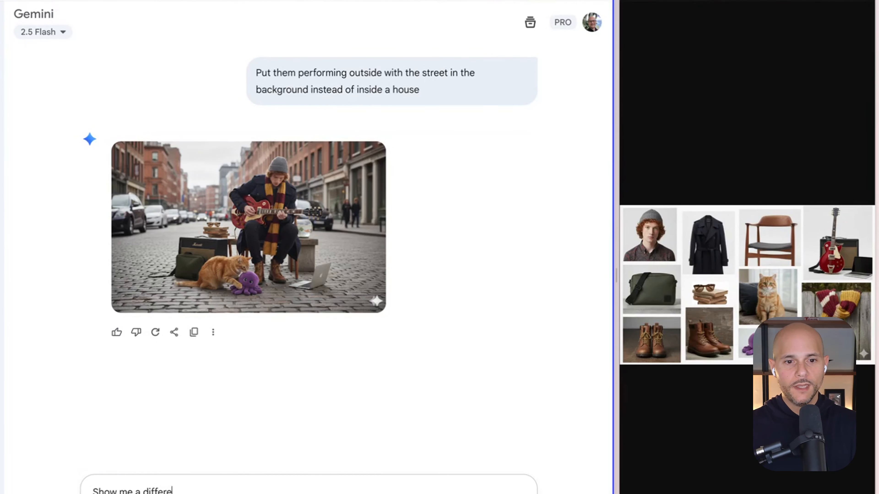
text(nt angle)
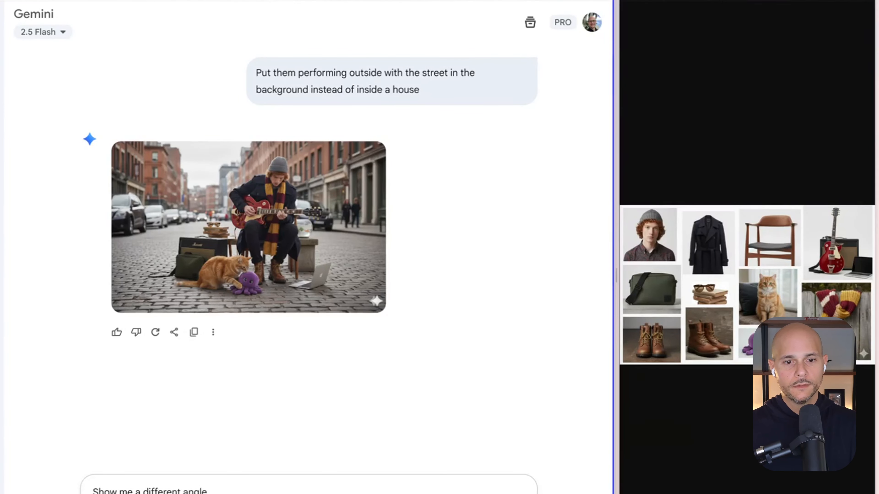
text( of this exact scene, from up ab)
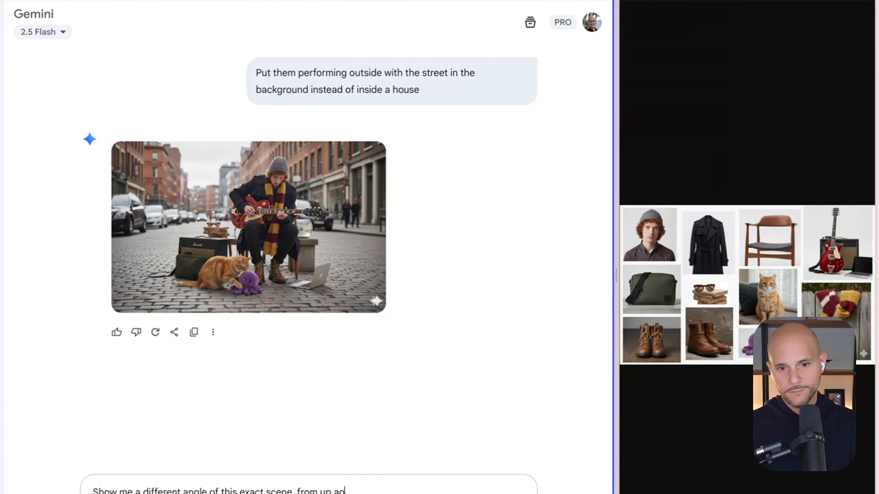
text(ove)
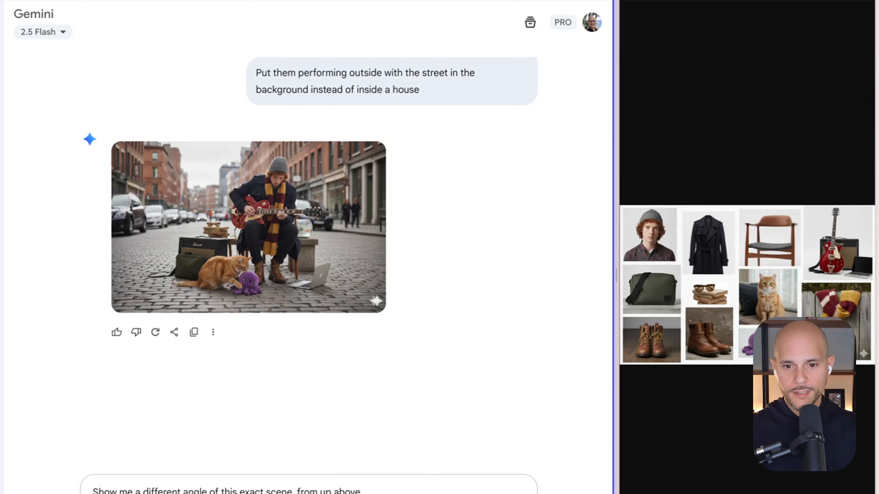
key(Return)
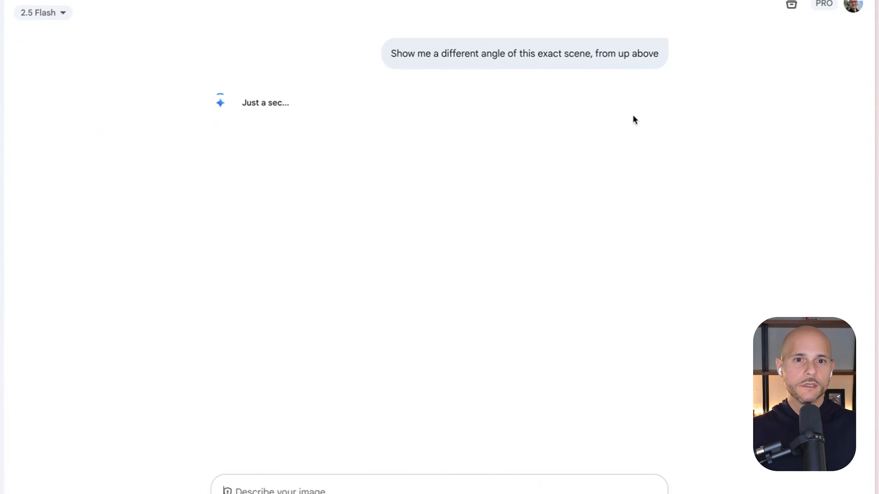
click(357, 185)
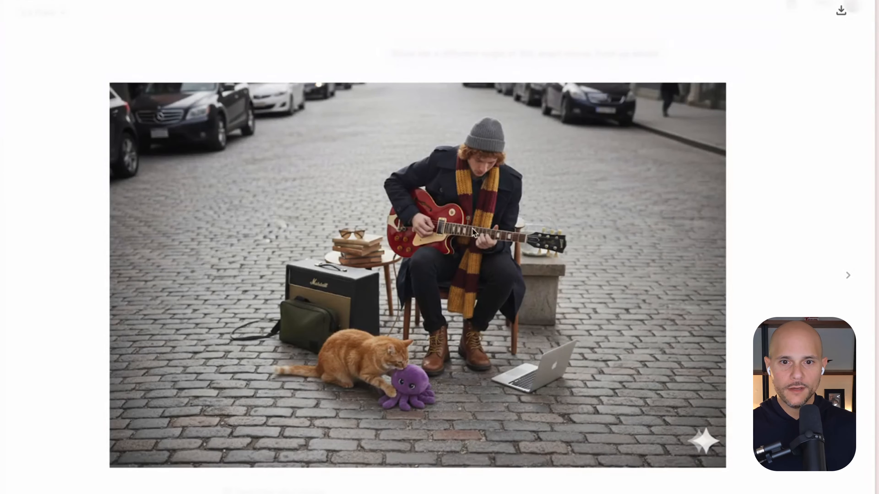
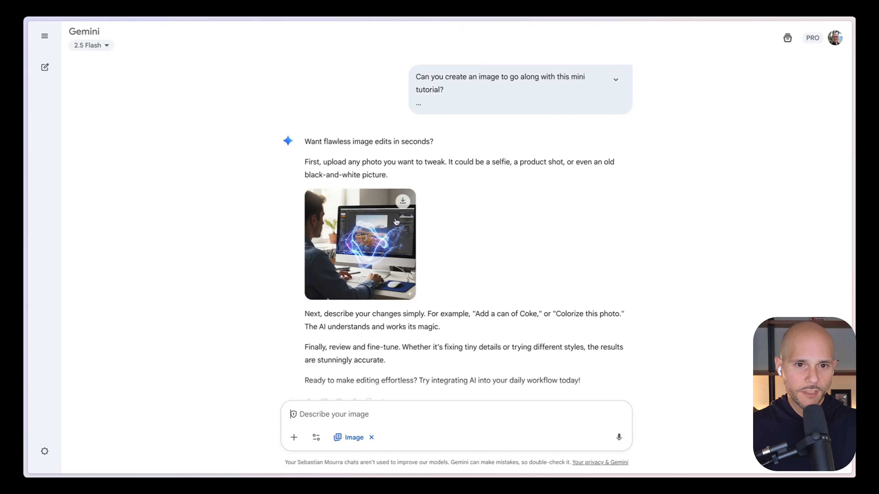
Review the generated mini tutorial response and view its illustration of the man at the computer enlarged
triple_click(350, 173)
click(488, 183)
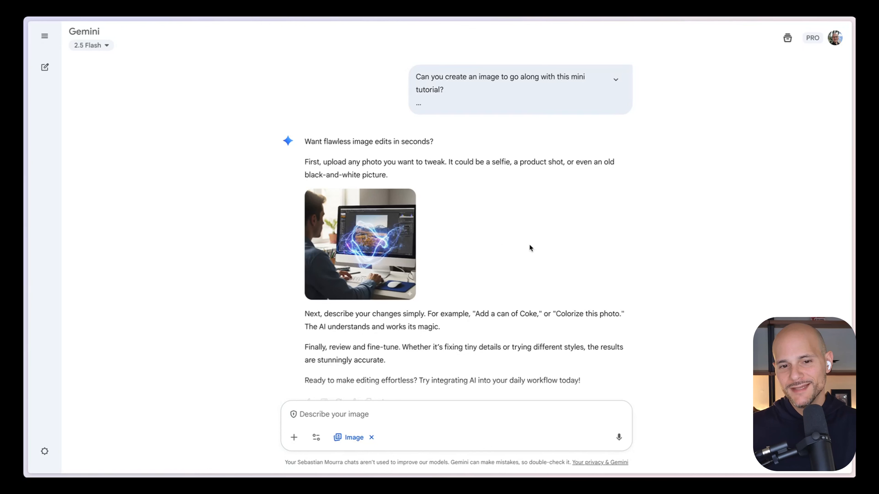
click(354, 258)
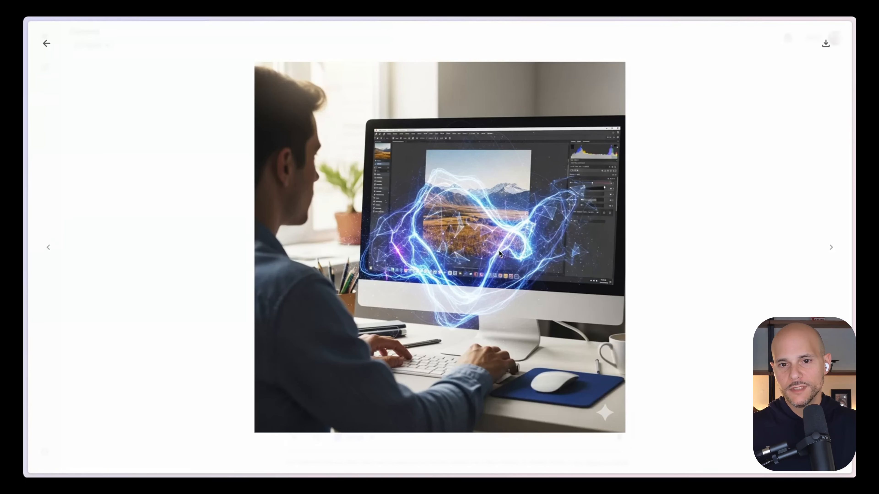
click(52, 49)
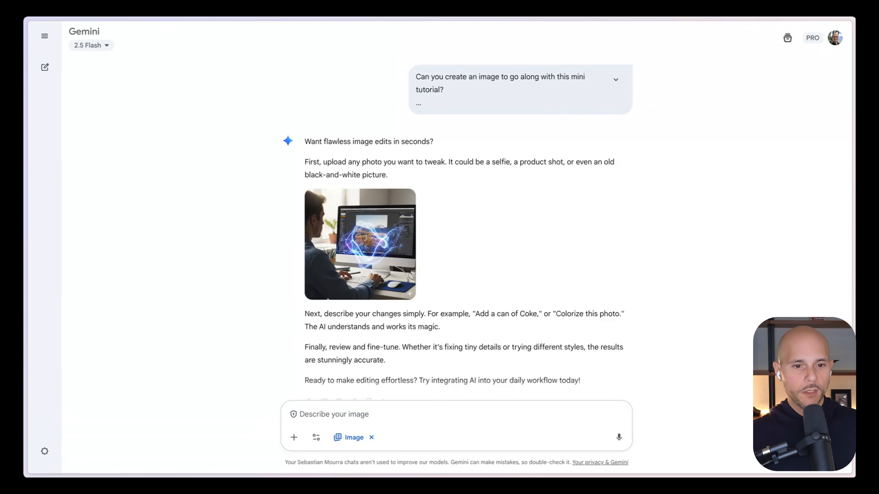
Switch to Alphana and start a "Quote Image: Comic Style" card below the "Short Script: 3-Step Mini Tutorial" card, searching the AI cards for "comic"
mouse_move(25, 346)
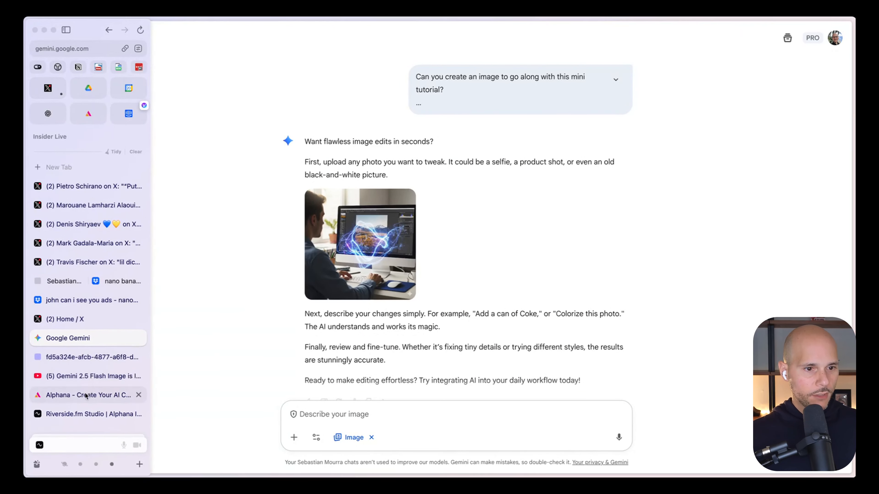
click(86, 395)
click(510, 330)
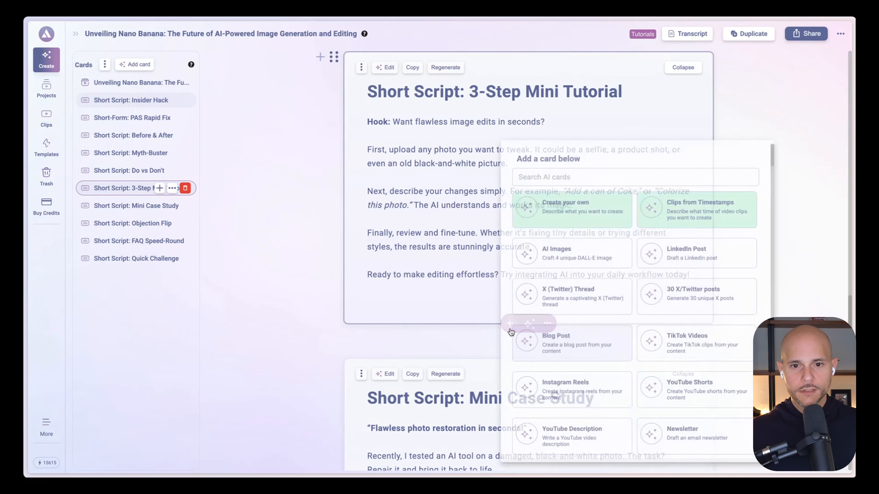
click(570, 174)
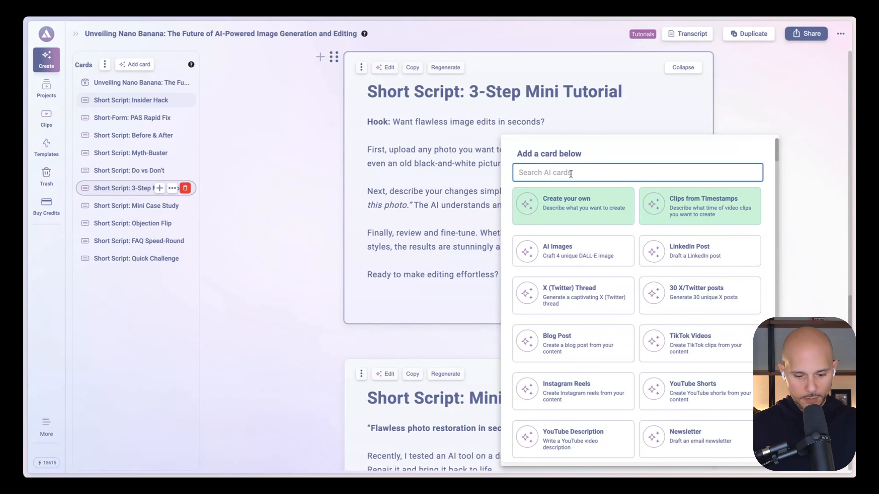
text(comic)
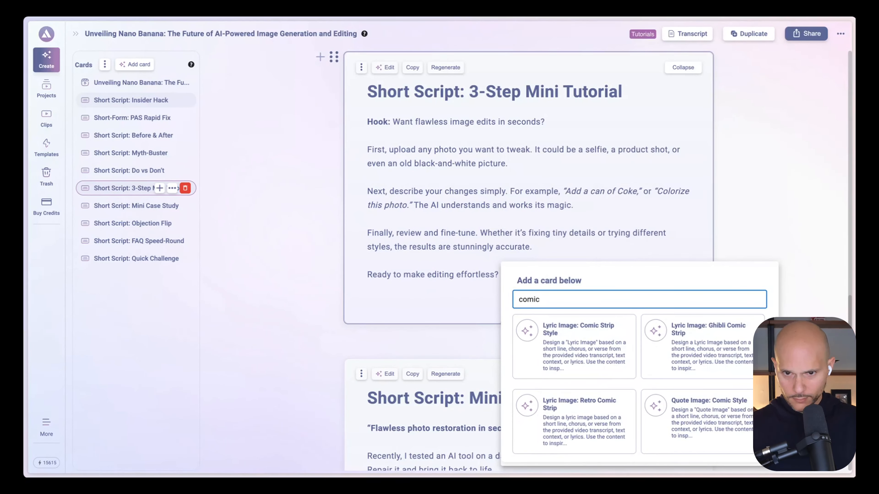
click(681, 414)
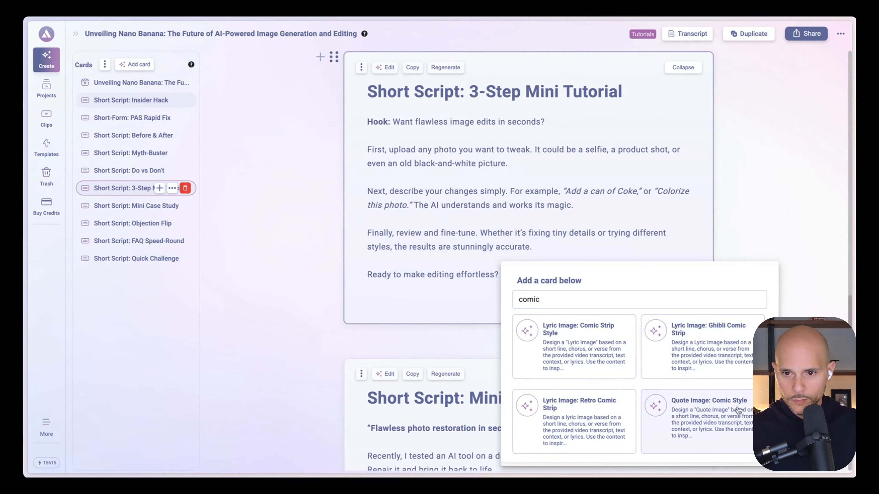
key(Escape)
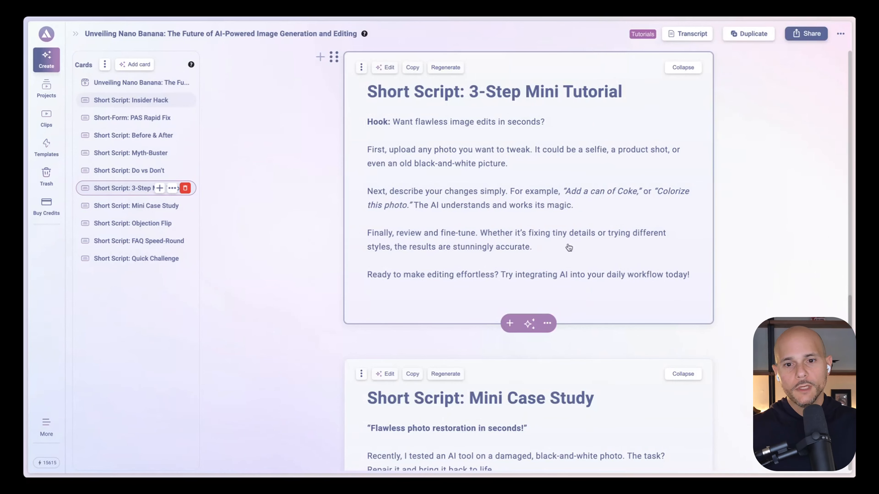
click(510, 325)
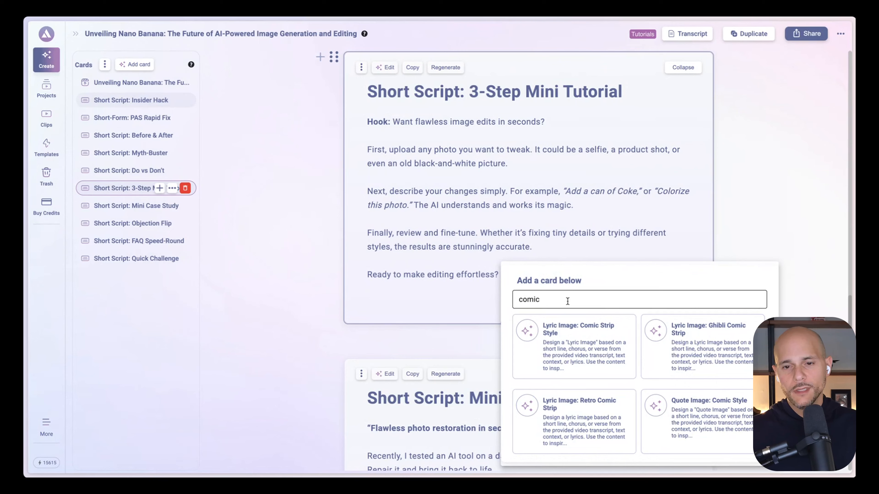
click(707, 422)
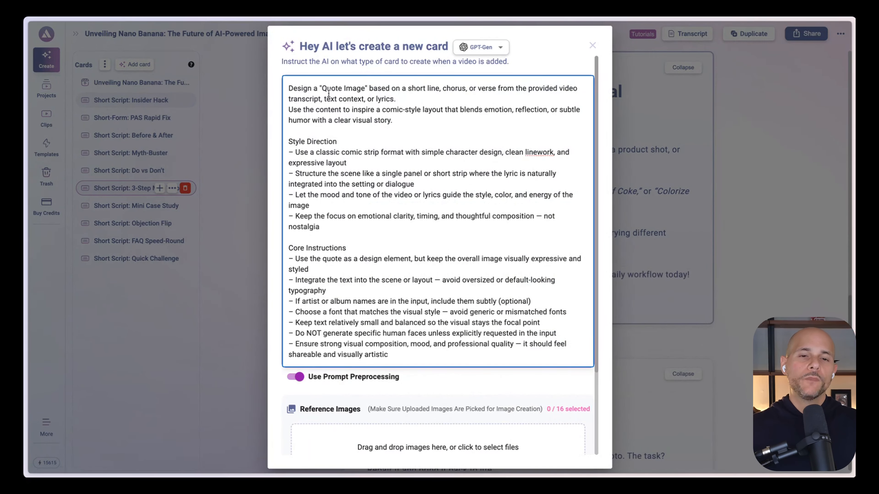
Add the line "Ensure the 4 panels on the comic strip are based on this mini tutorial:" above the Style Direction section of the card prompt
scroll(428, 294, down, 5)
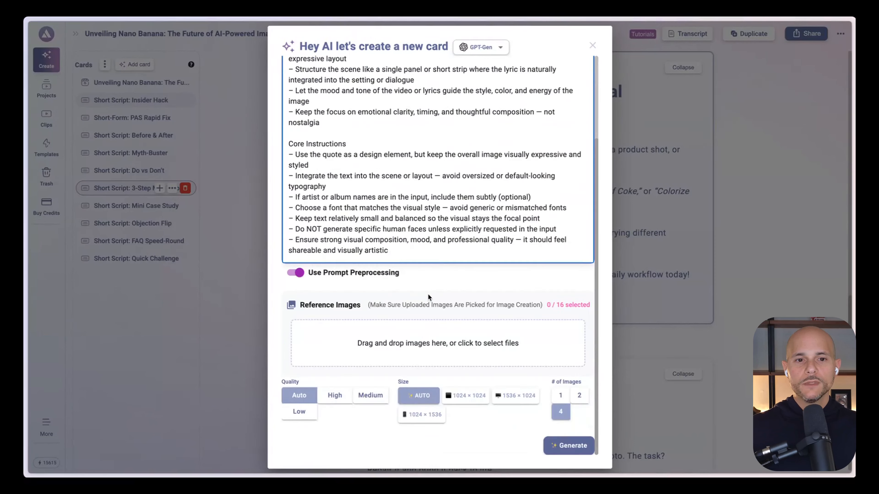
scroll(429, 297, up, 5)
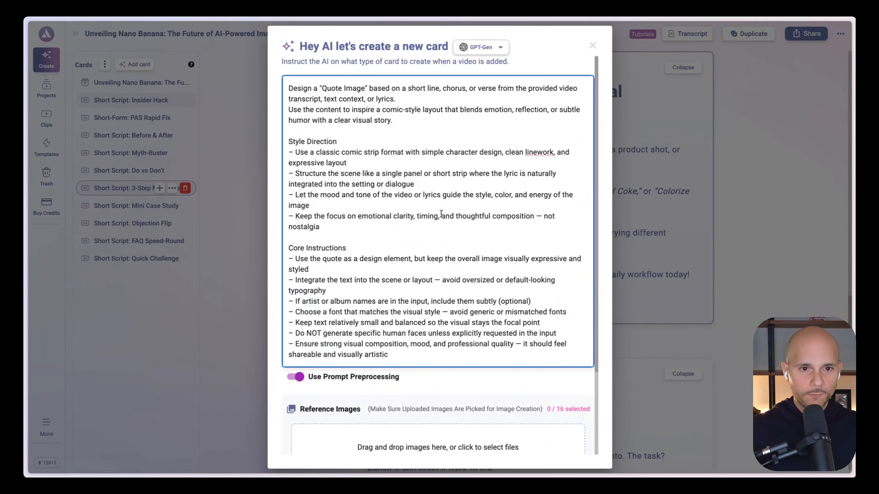
click(321, 133)
key(Return)
key(Return)
key(Up)
text(Ensu)
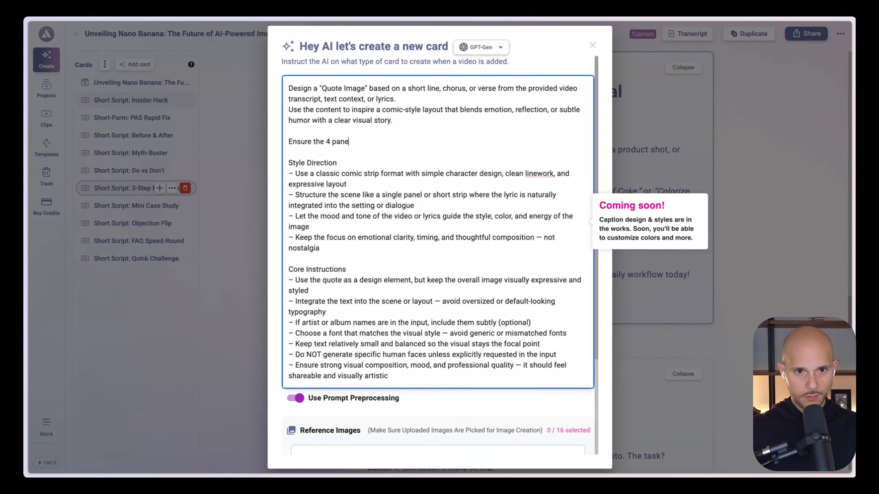
key(BackSpace)
text(comic st)
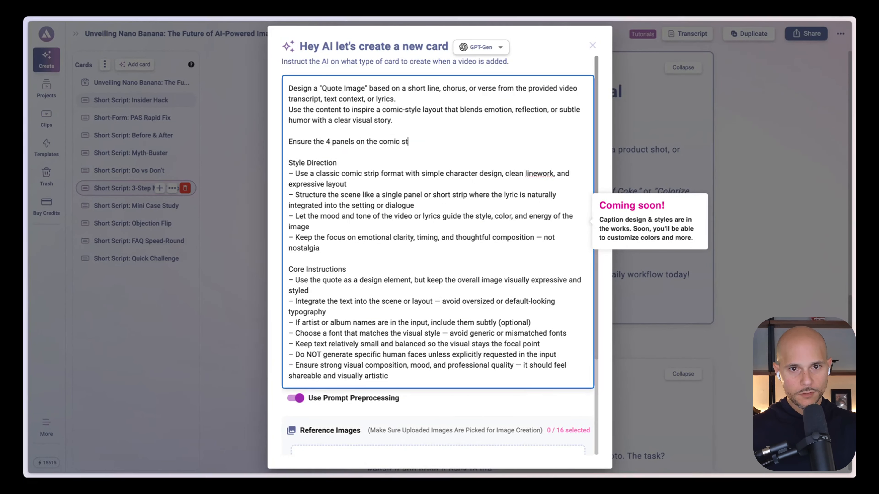
text(rip are based on this )
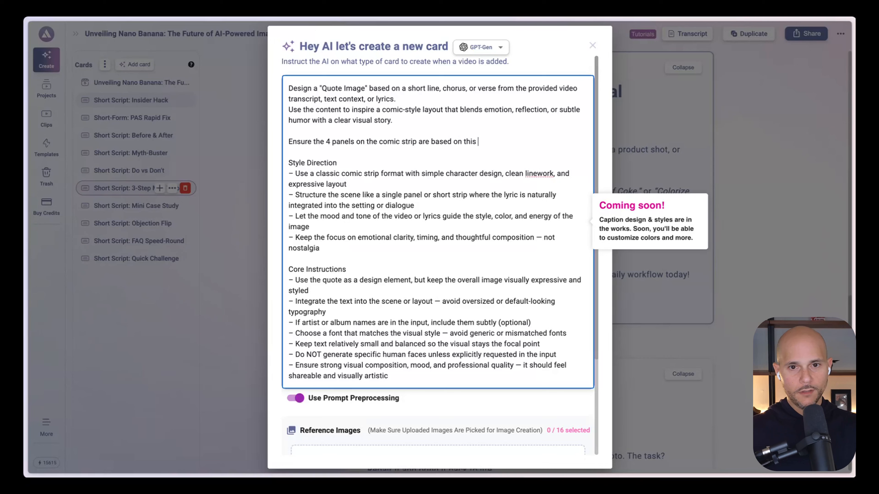
text(mini tutori)
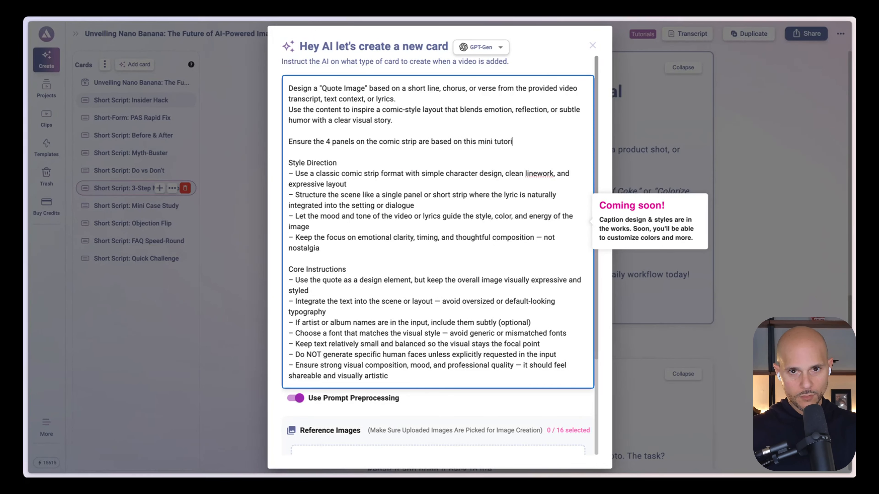
text(al:)
Paste the mini tutorial script below the new line, removing its "Hook:" label and the surplus blank lines
key(Return)
key(Return)
text(Hook: Want flawless image edits in seconds?   First, upload any photo you want to tweak. It could be a selfie, a product shot, or even an old black-and-white picture.   Next, describe your changes simply. For example, "Add a can of Coke," or "Colorize this photo." The AI understands and works its magic.   Finally, review and fine-tune. Whether it’s fixing tiny details or trying different styles, the results are stunningly accurate.   Ready to make editing effortless? Try integrating AI into your daily workflow today!)
drag(313, 163, 288, 163)
key(BackSpace)
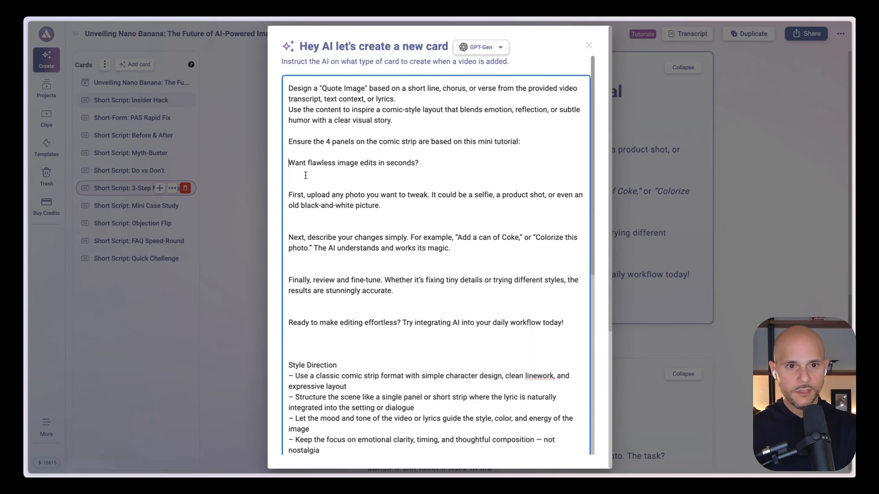
click(305, 176)
key(BackSpace)
click(316, 207)
key(BackSpace)
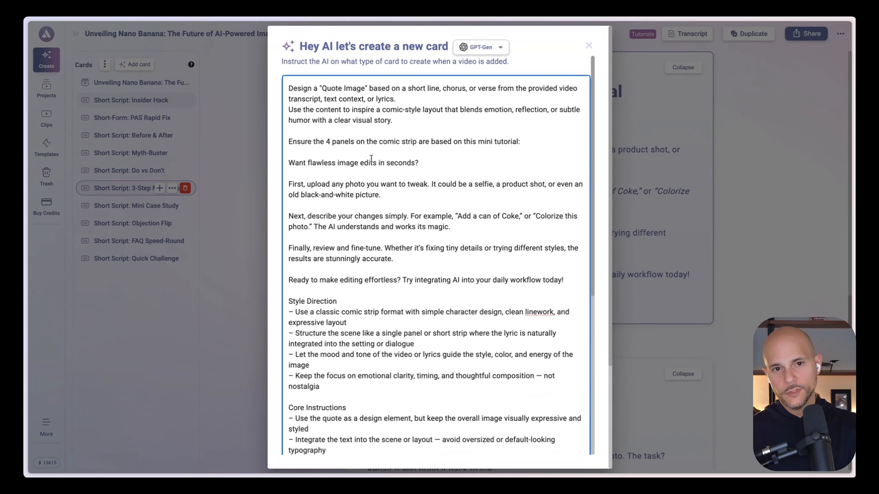
Replace "Quote Image" with comic strip image in the opening sentence of the card prompt
triple_click(361, 120)
click(464, 116)
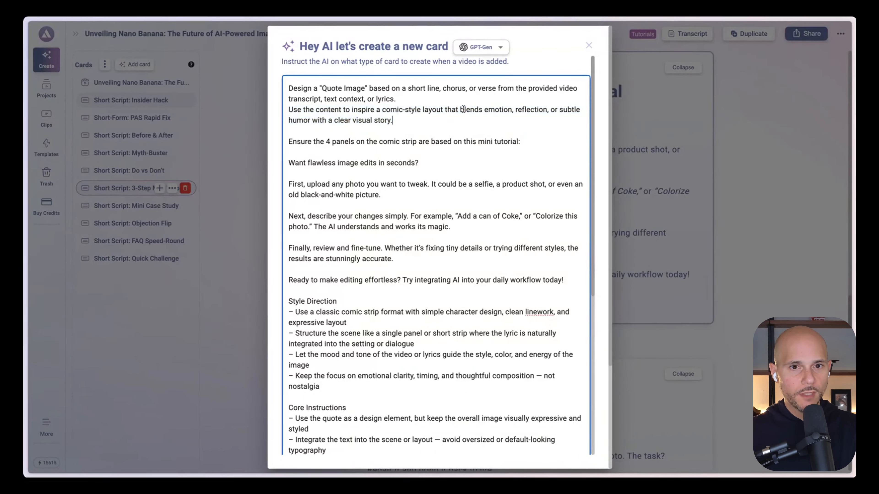
scroll(416, 351, down, 10)
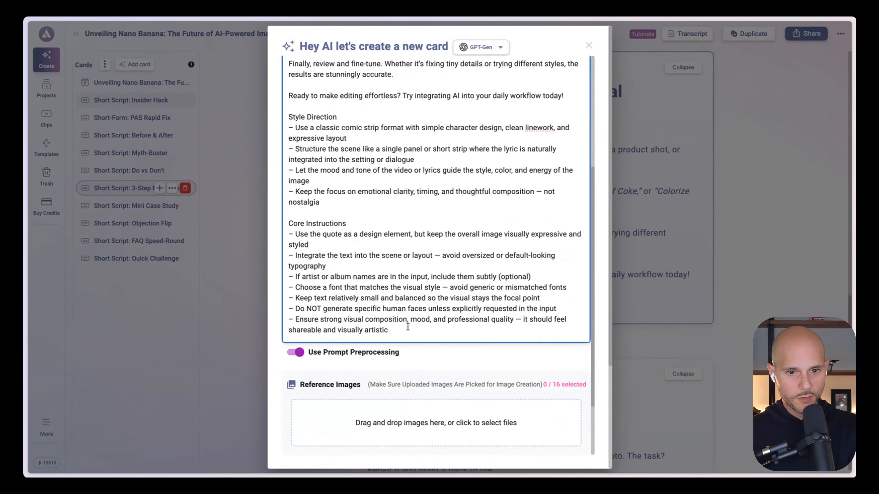
scroll(540, 305, down, 3)
scroll(477, 212, up, 10)
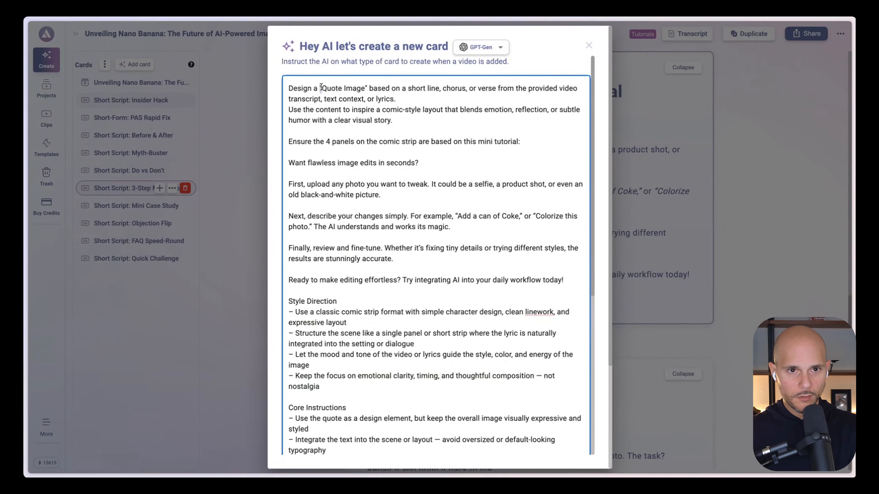
drag(322, 88, 369, 88)
text(comic strip image)
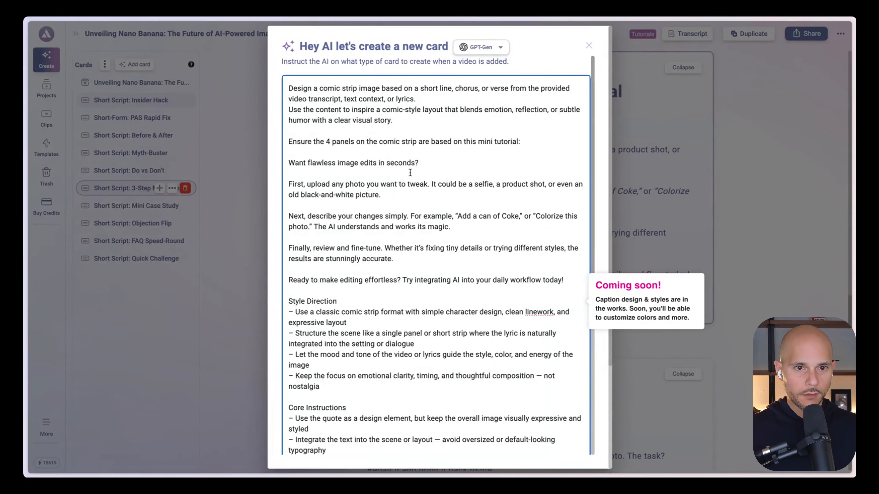
Set the image size to 1024 × 1024 and the quality to High, and generate the card
scroll(409, 173, down, 10)
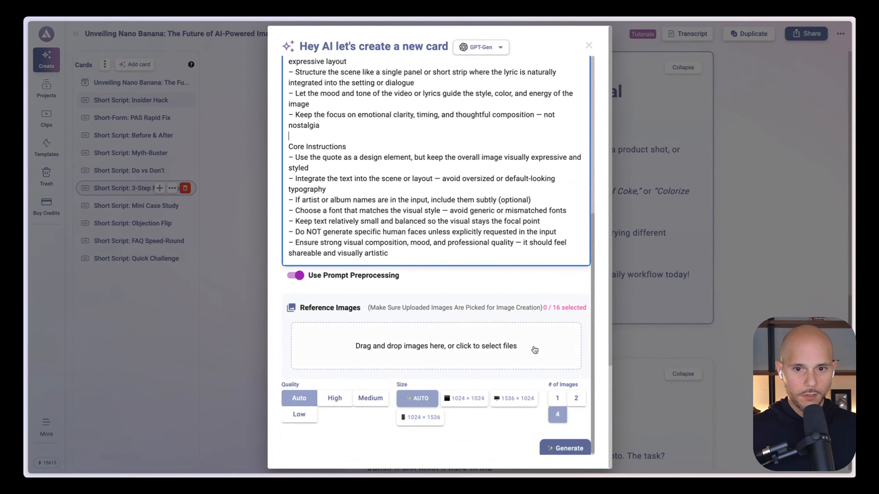
click(464, 399)
click(334, 398)
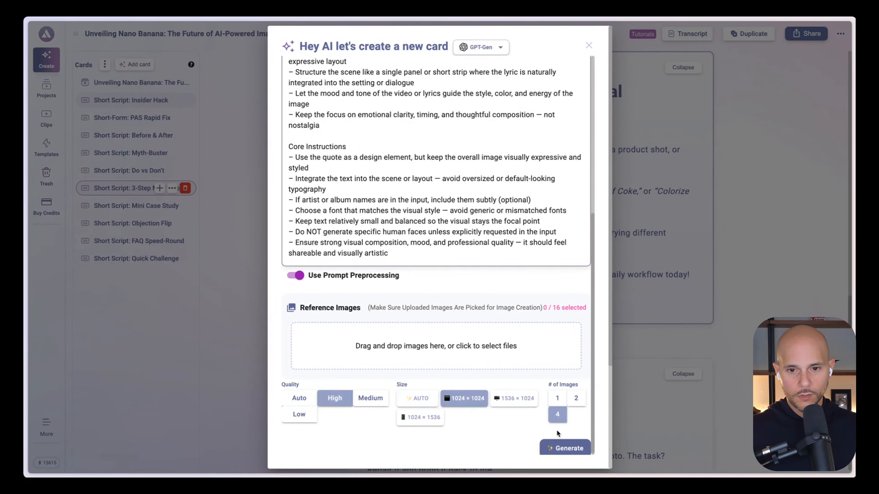
scroll(559, 434, down, 1)
click(559, 445)
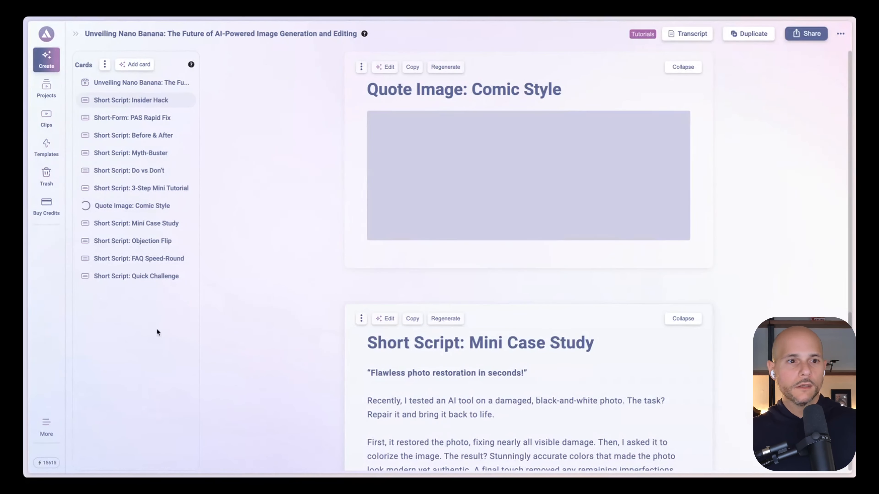
Switch to Gemini and submit "For the image, make it a tutorial image showing the 3 steps we identified so that it's a visual representing the tutorial"
click(76, 33)
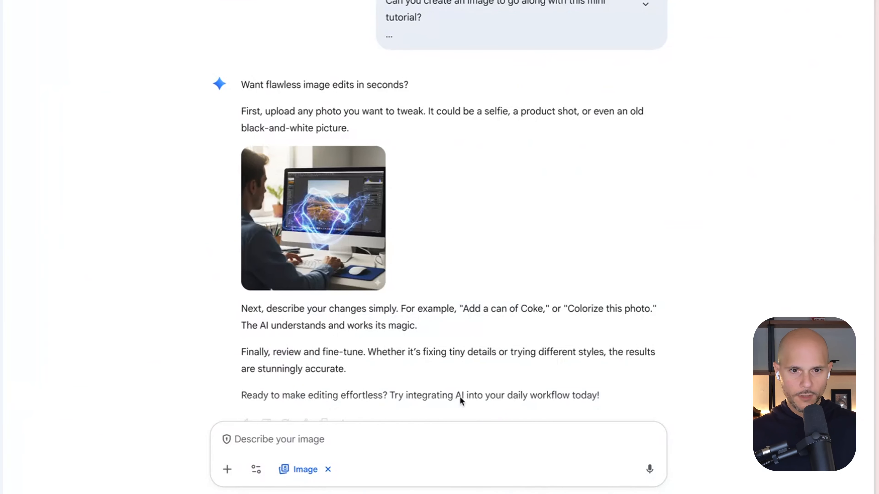
click(381, 434)
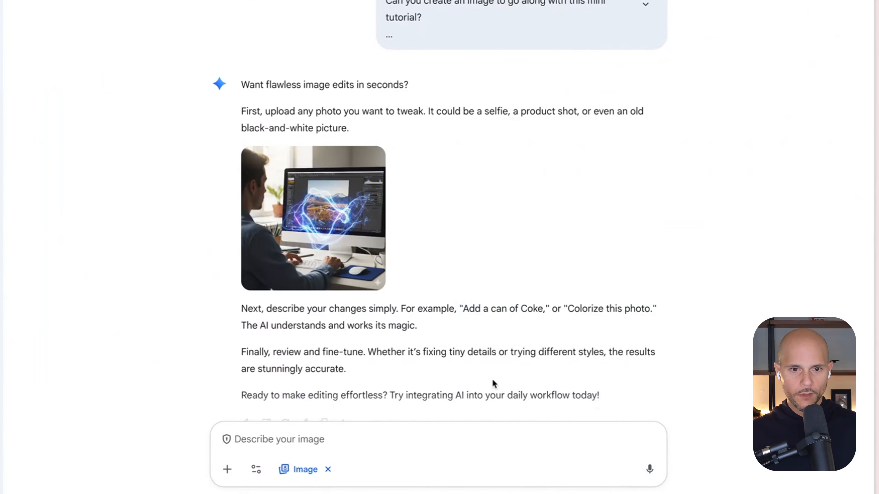
text(For the ima)
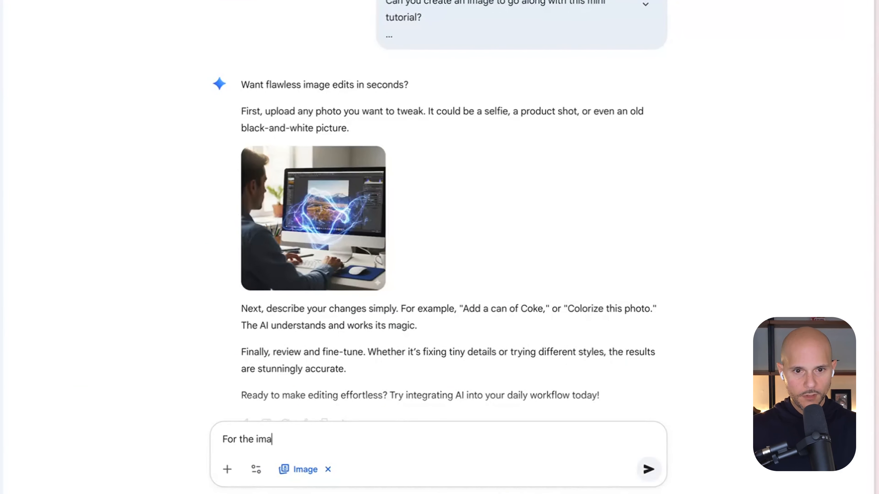
text(ge, make it)
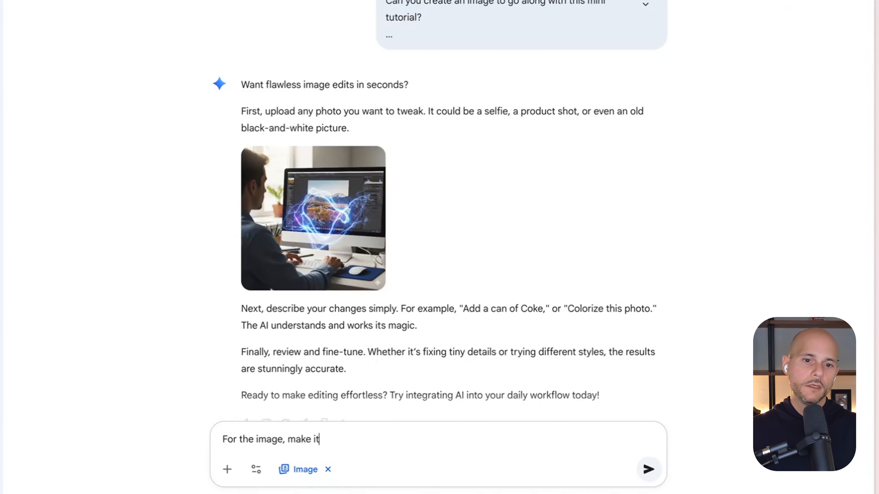
text( a tuto)
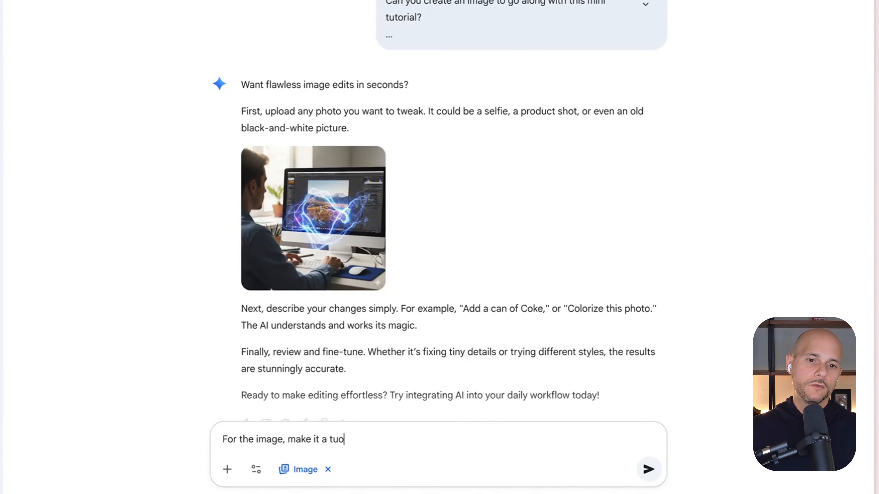
key(BackSpace)
text(torial image sho)
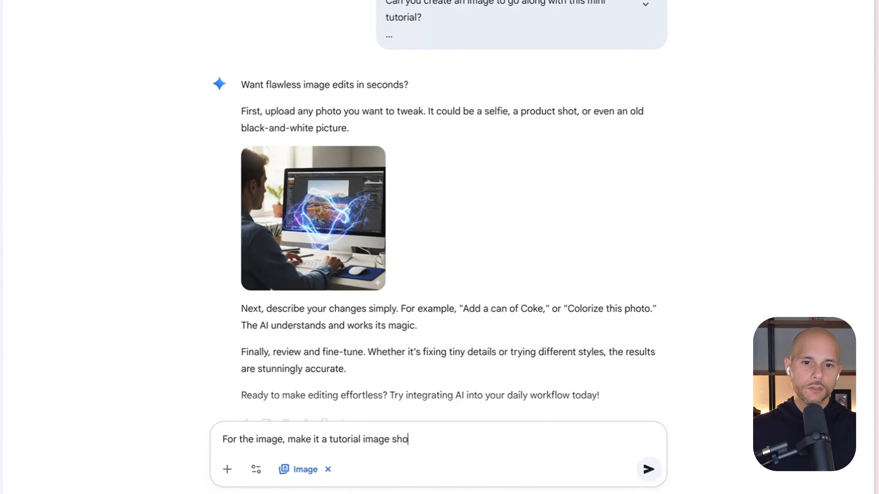
text(wing the 3 step)
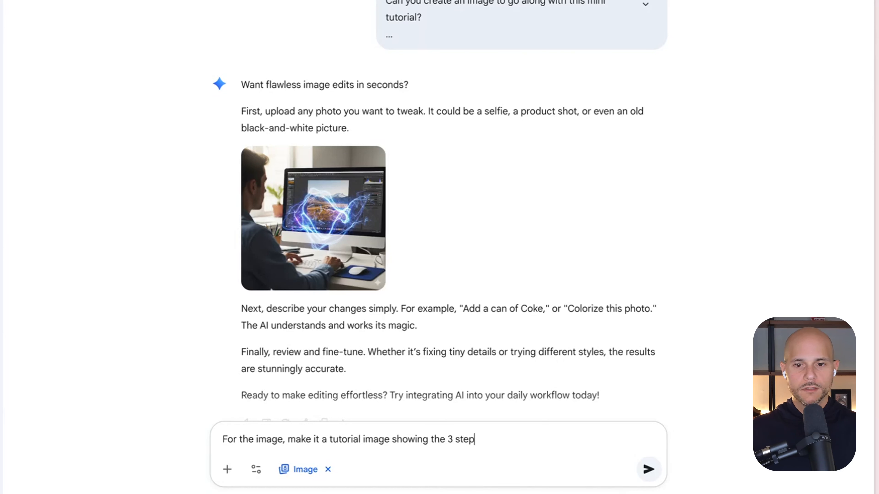
text(s we identifie)
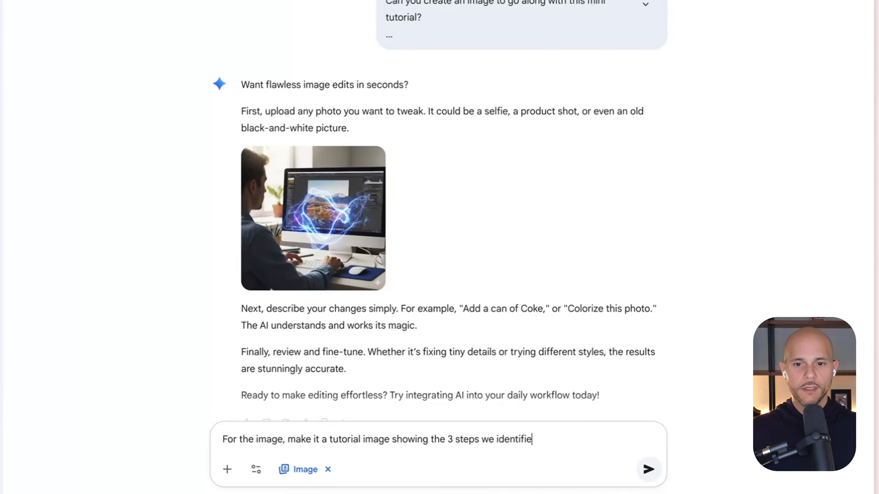
text(d so that it's a visu)
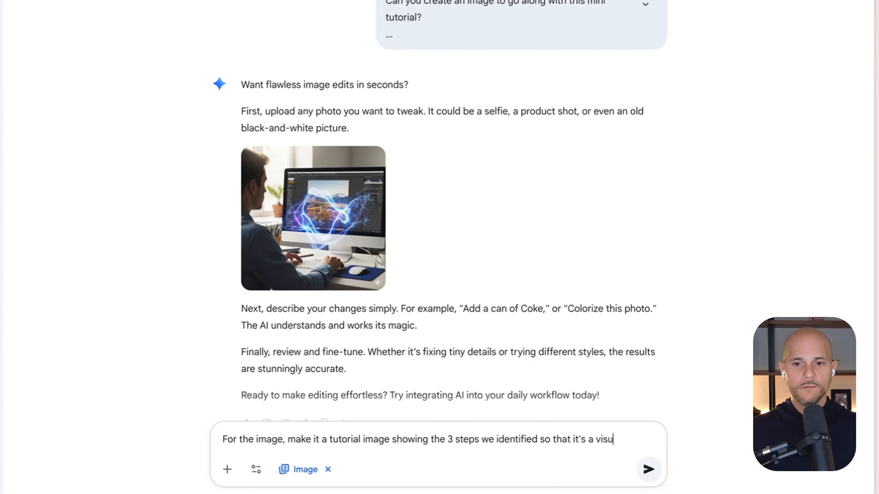
text(al)
text(representing the tutorial)
key(Return)
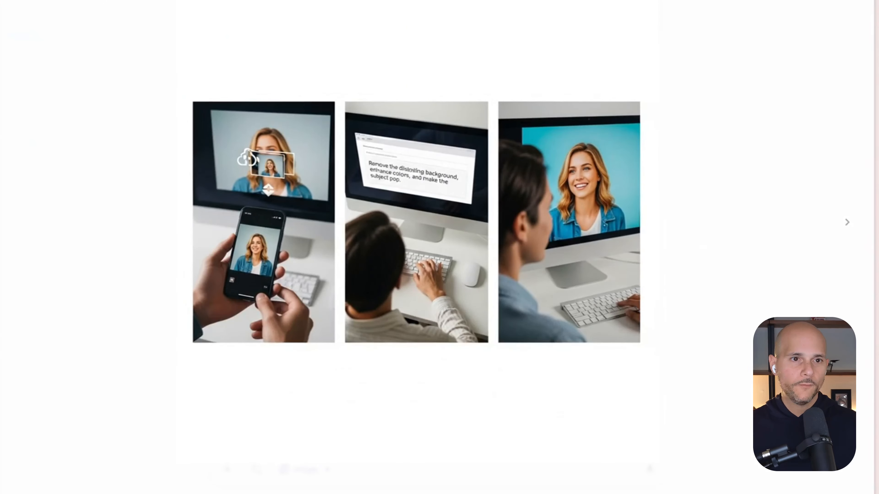
Close the enlarged image view and download the three-panel tutorial image at full size
click(35, 0)
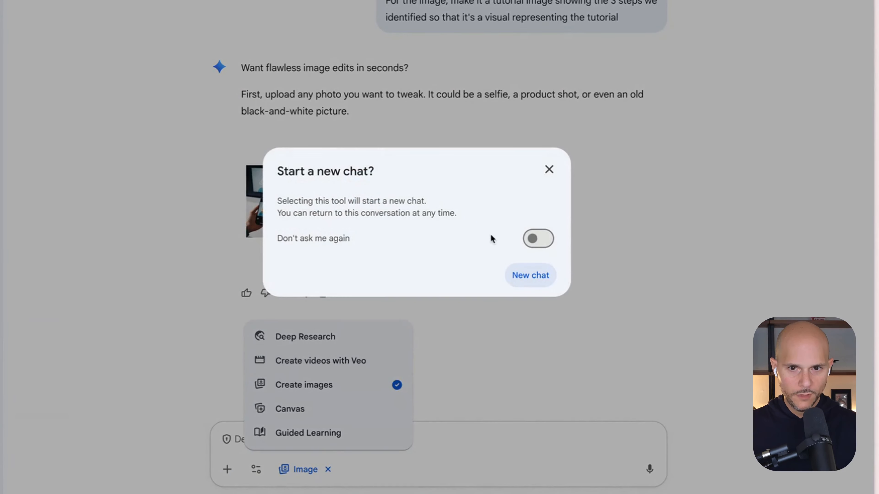
click(546, 169)
click(368, 148)
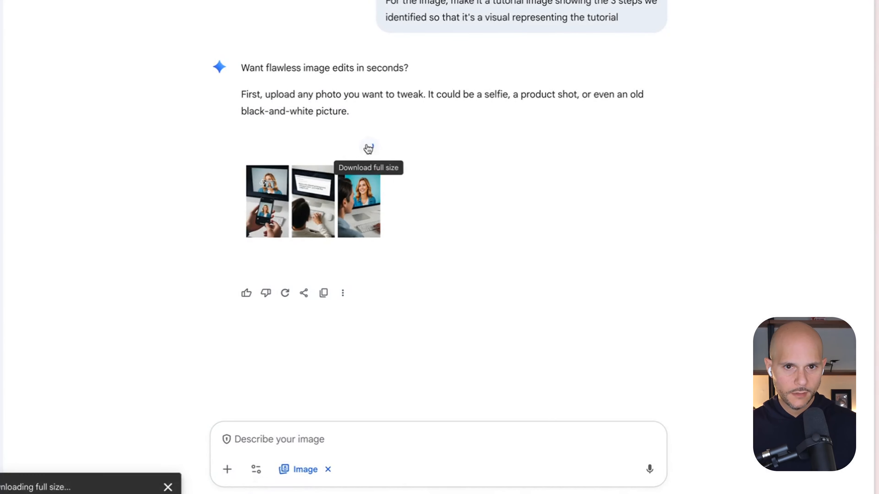
Start a new Create videos with Veo chat and add the photo Gemini_Generated_Image_xqlfd3xqlfd3xqlf.png from Downloads
click(256, 470)
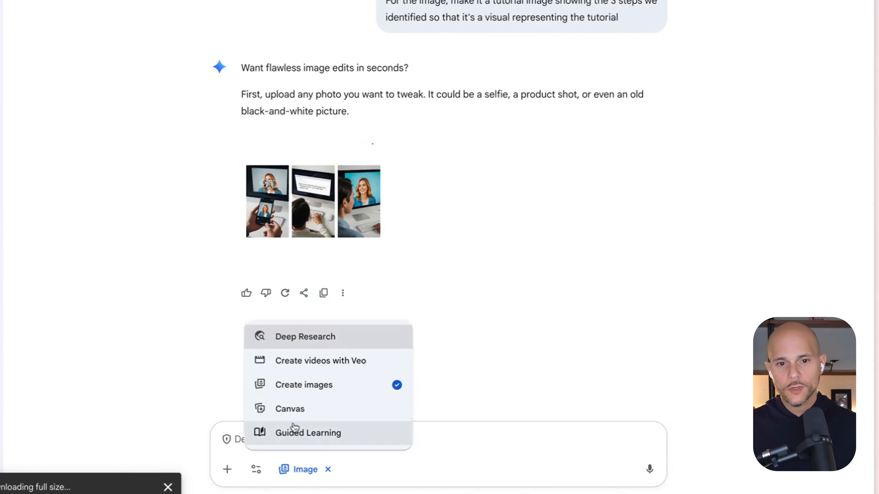
click(330, 363)
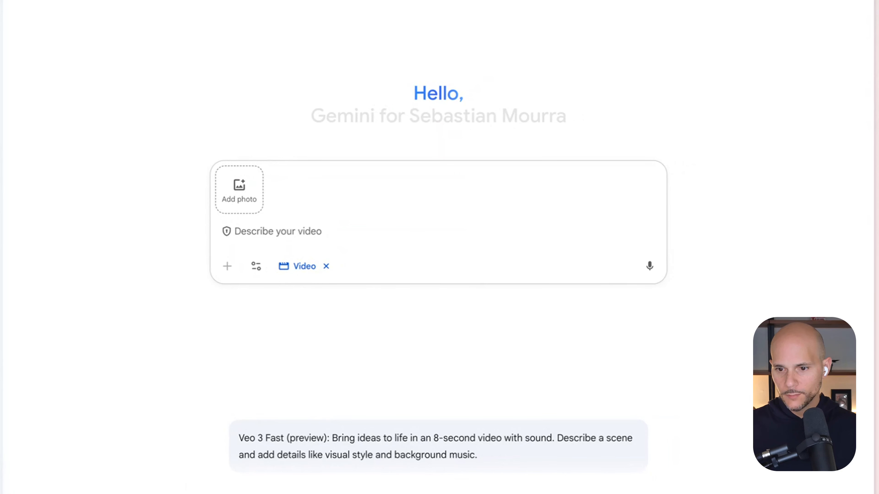
click(239, 203)
double_click(170, 151)
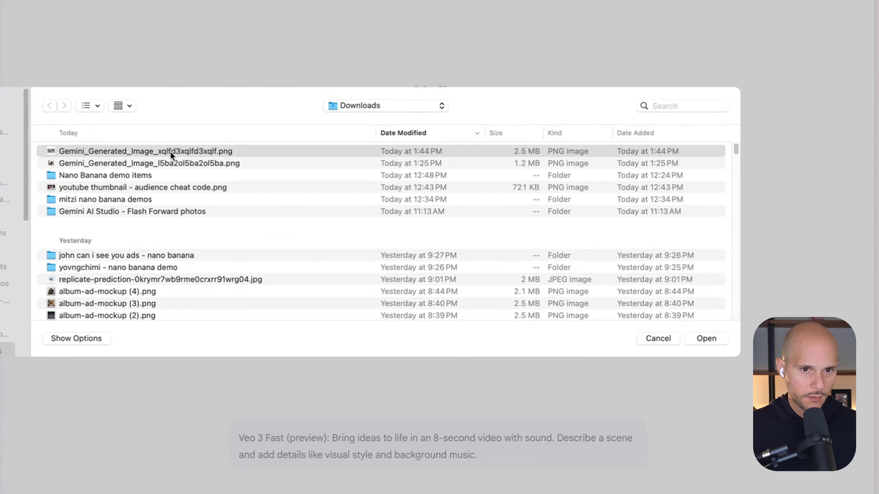
Write a prompt asking for a tutorial video of the image's 3 scenes: uploading an image to nano banana, requesting edits, and seeing the final result
text(Create a video )
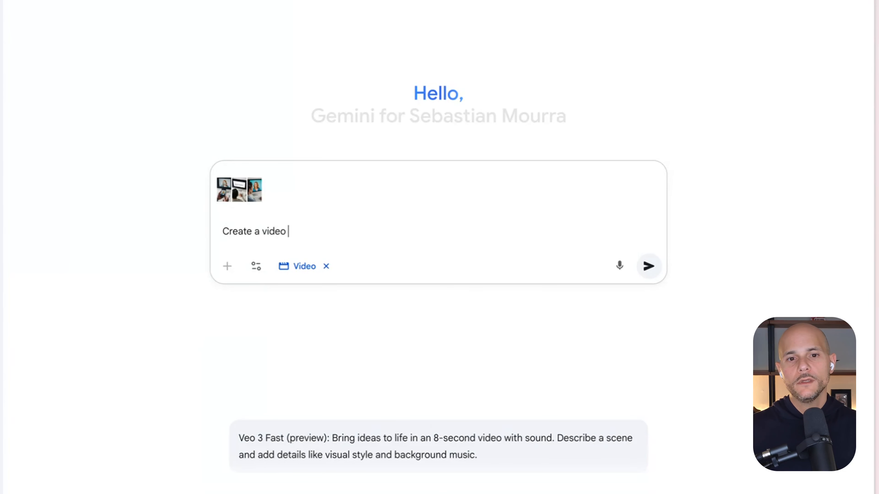
text(that represents the)
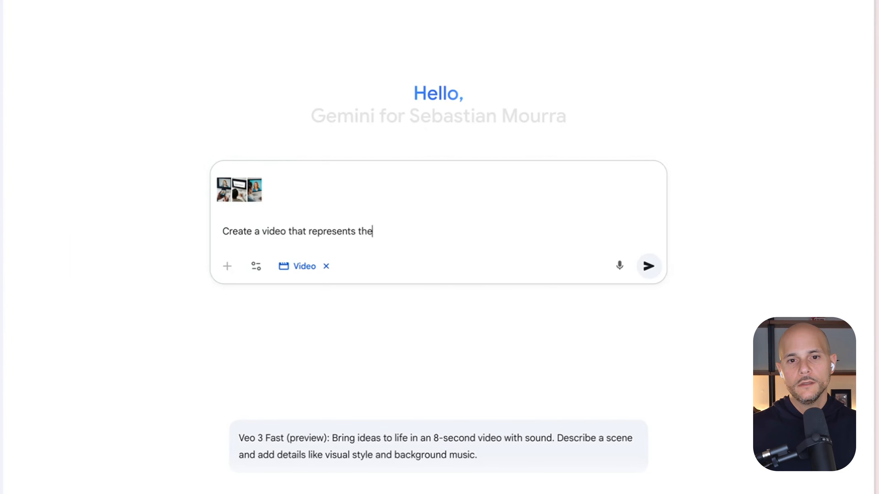
text( 3 scenes in thi)
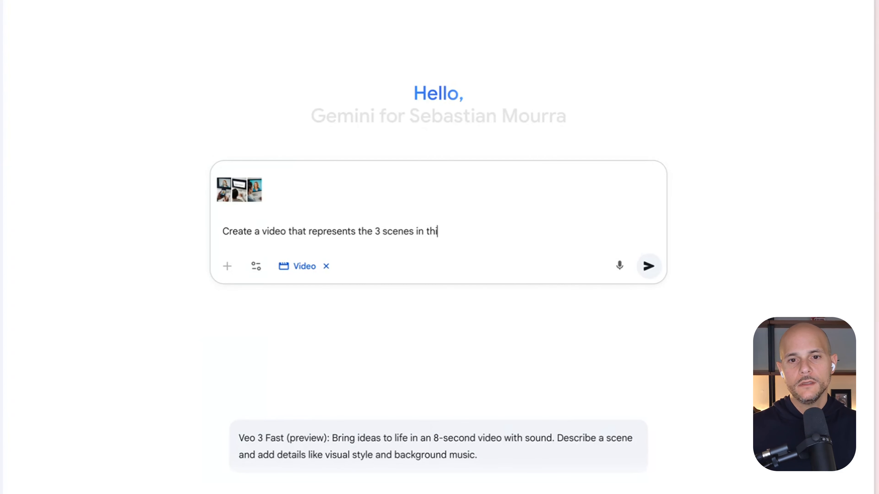
text(s image as a tutor)
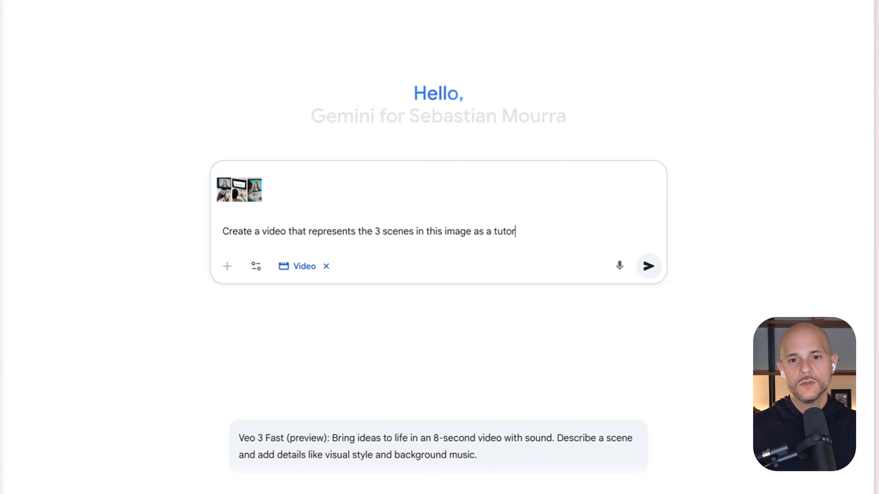
text(ial to uploading an )
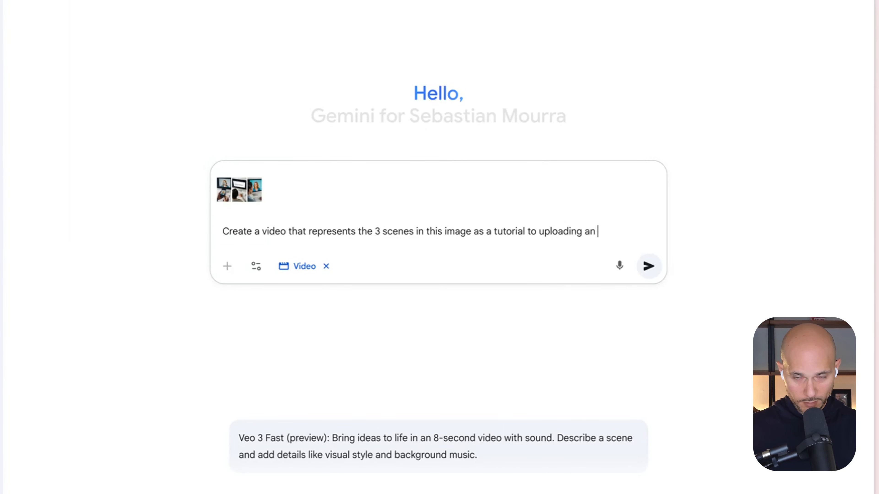
text(image to nano ba)
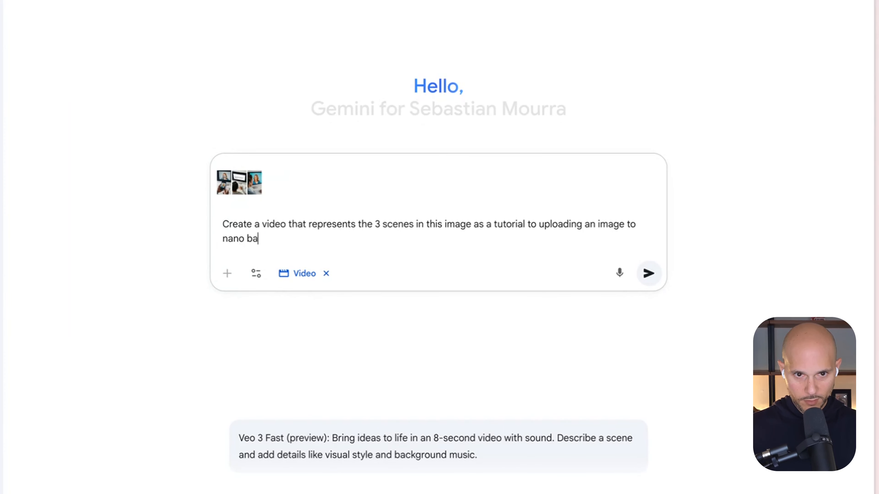
text(nana, requesting edit)
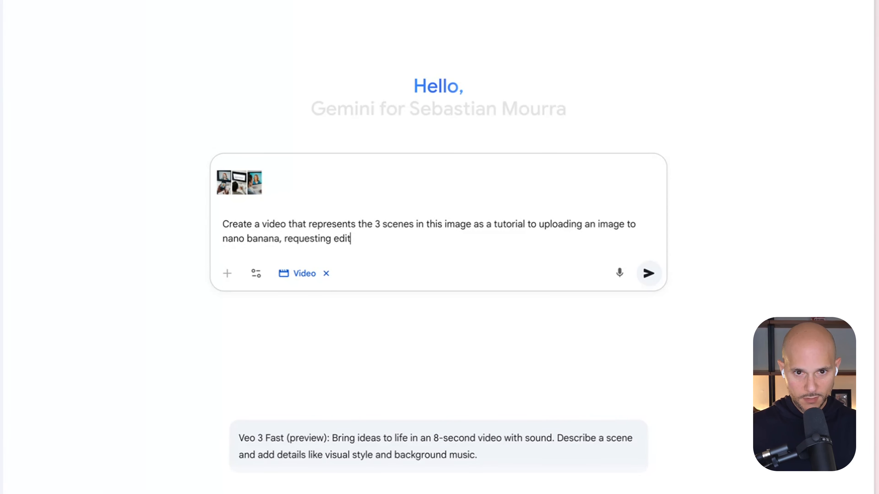
text(s, and seeing the final)
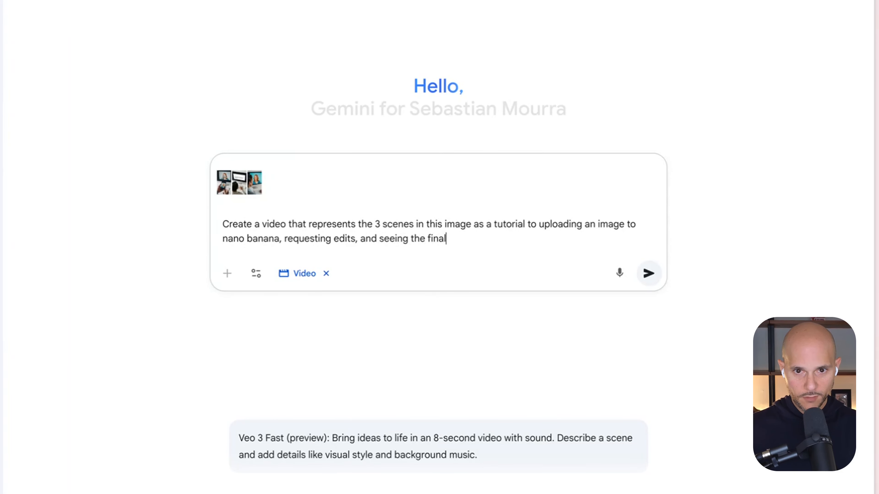
text( result. Make sure to add )
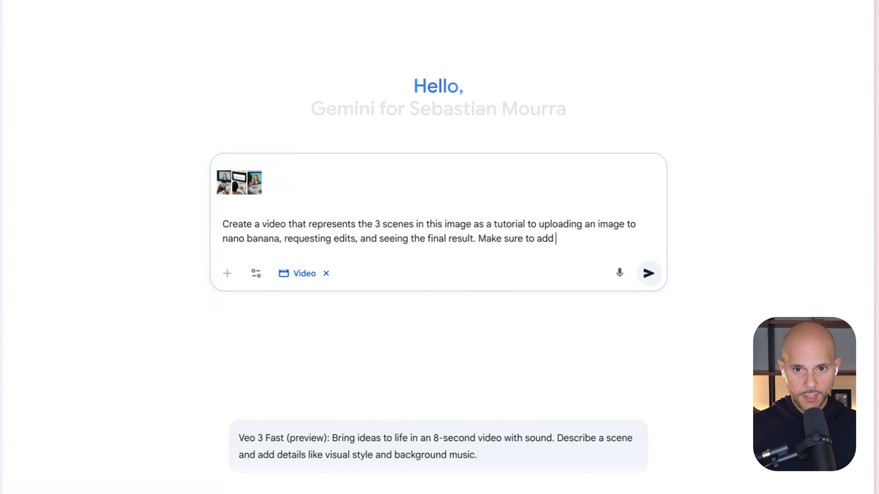
text(sound effects and audi)
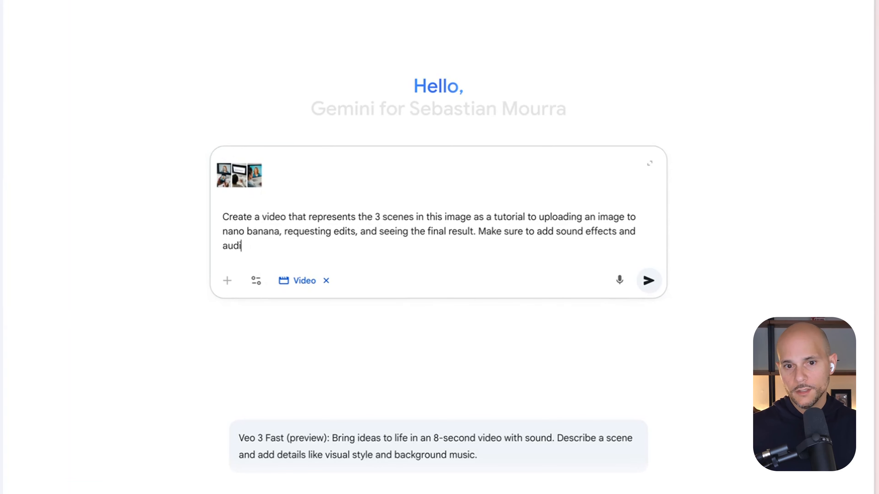
Add the sentence "Make sure to add sound effects and a gen-z style speaker walking through the tutorial" and submit the prompt
key(BackSpace)
key(BackSpace)
text(gen-z )
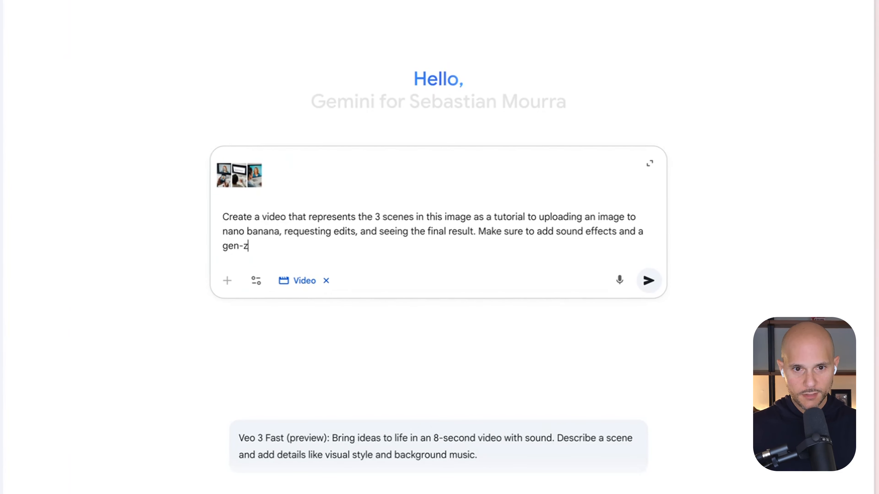
text(style speaker wa)
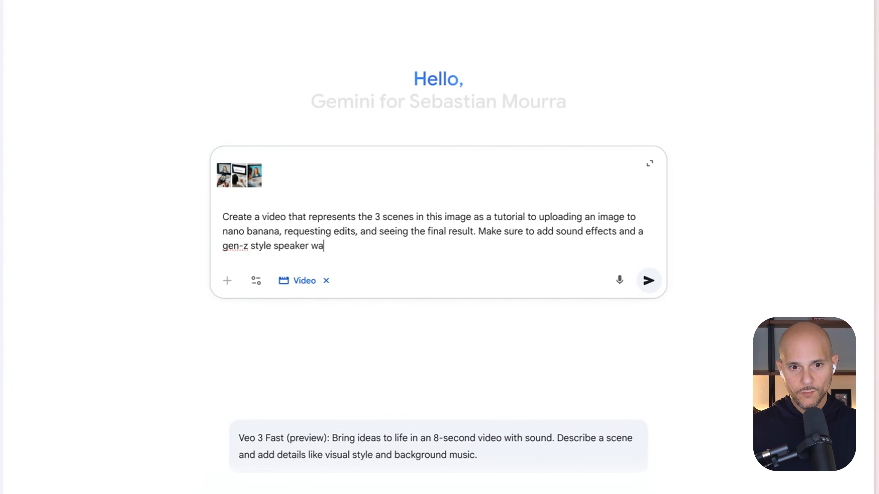
text(lking through the t)
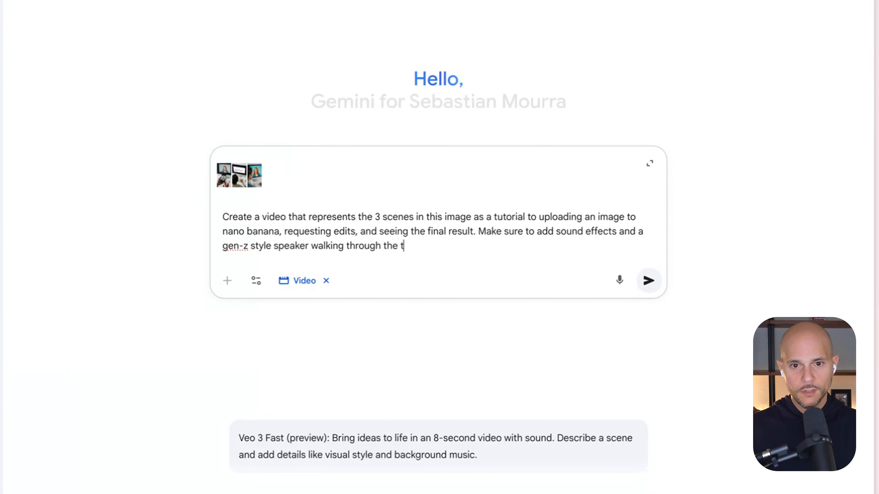
text(utorial)
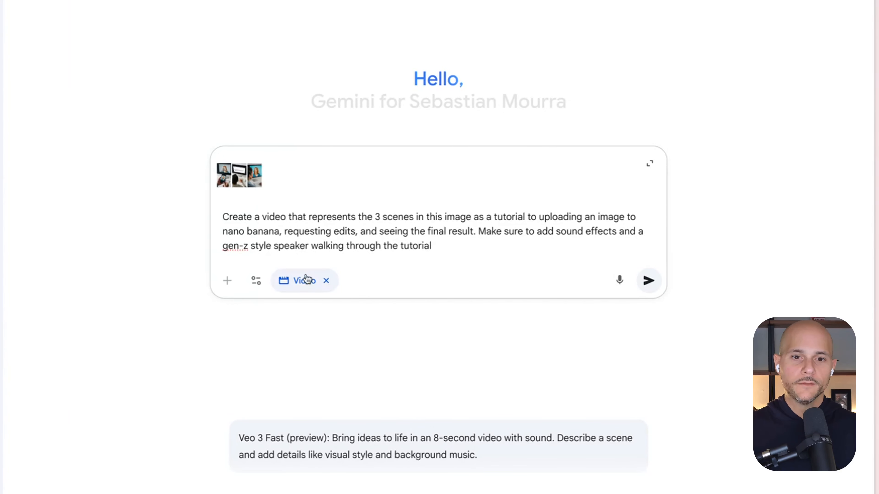
click(648, 281)
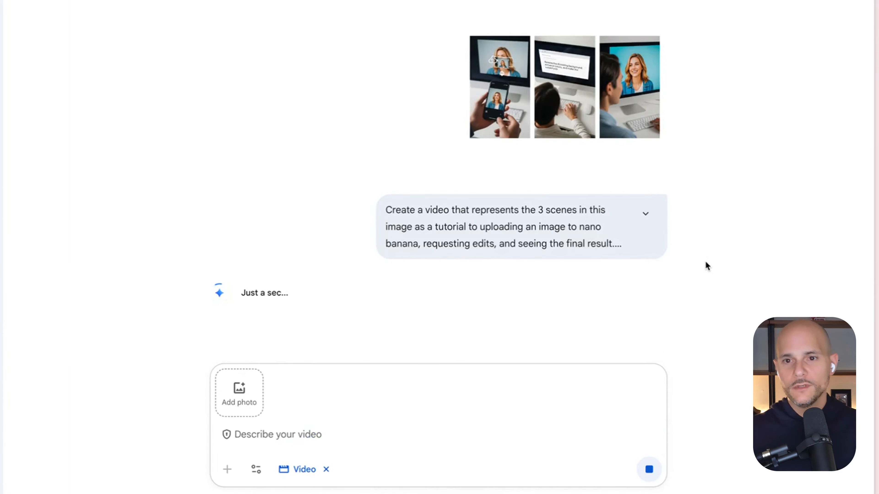
Switch back to Alphana and enlarge the first comic strip in the Quote Image: Comic Style card
mouse_move(7, 267)
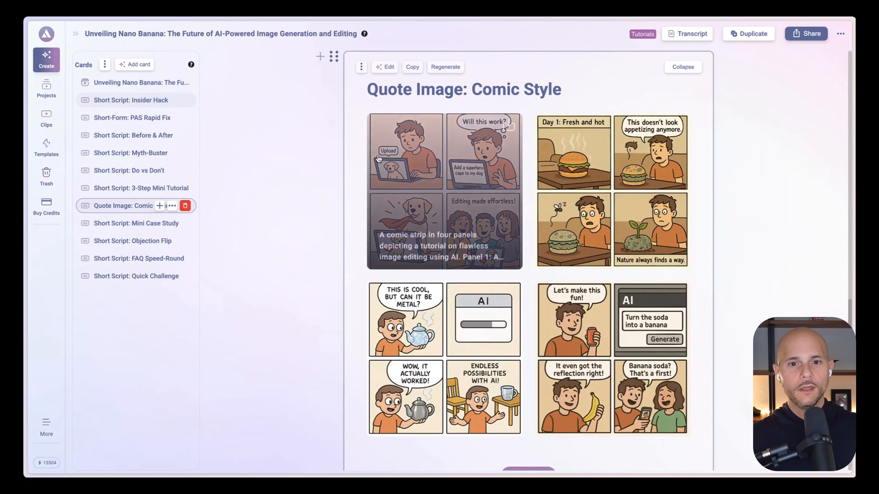
click(391, 153)
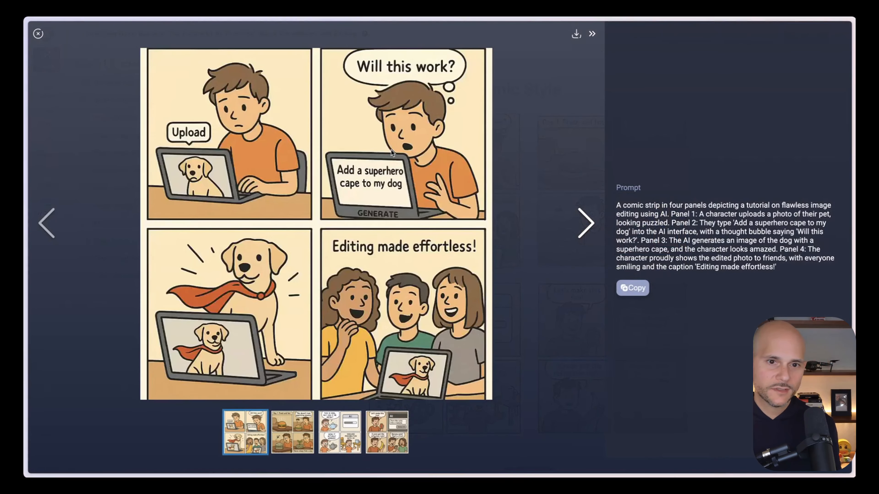